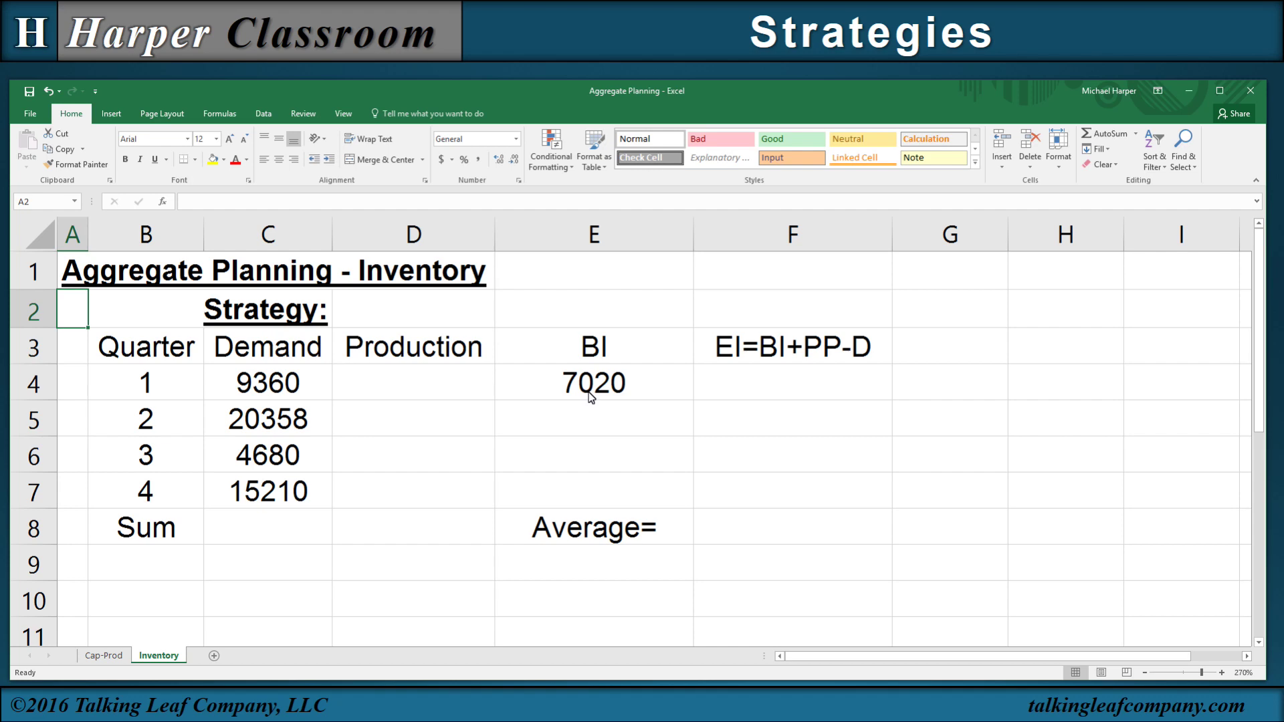
Step: Total the quarterly demand in C8 with =SUM(C4:C7)
click(270, 531)
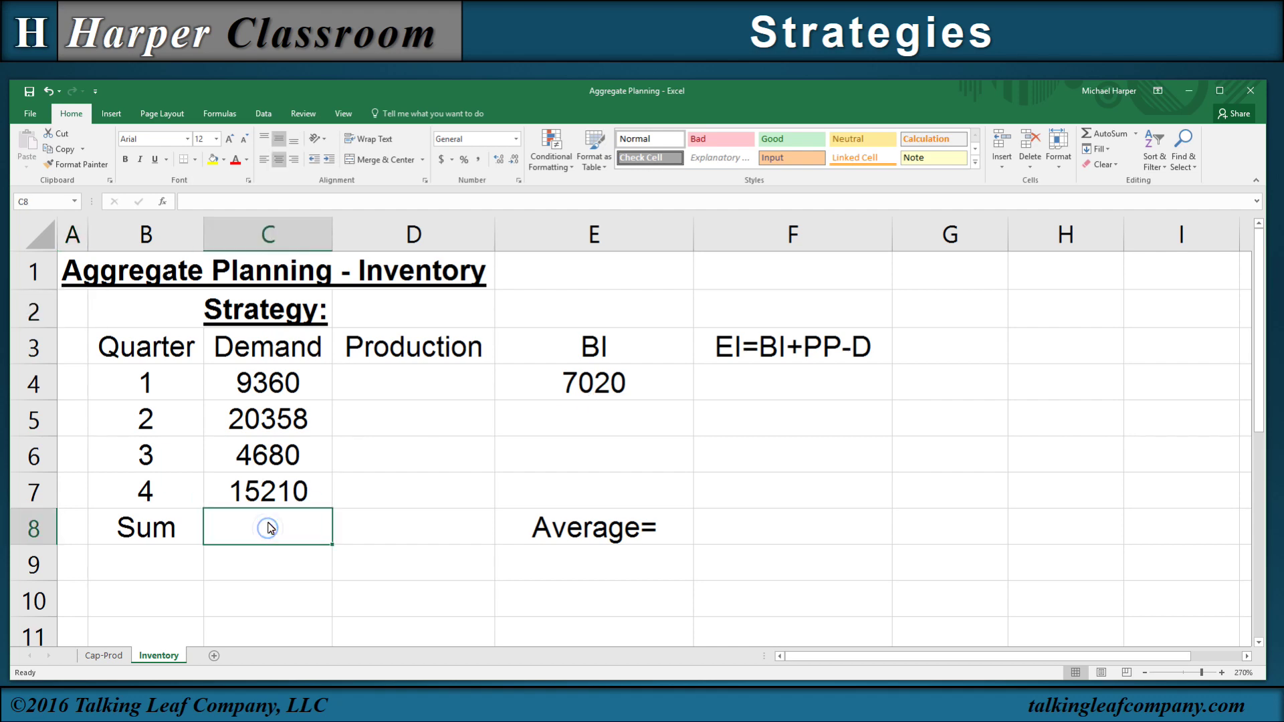
text(=sum()
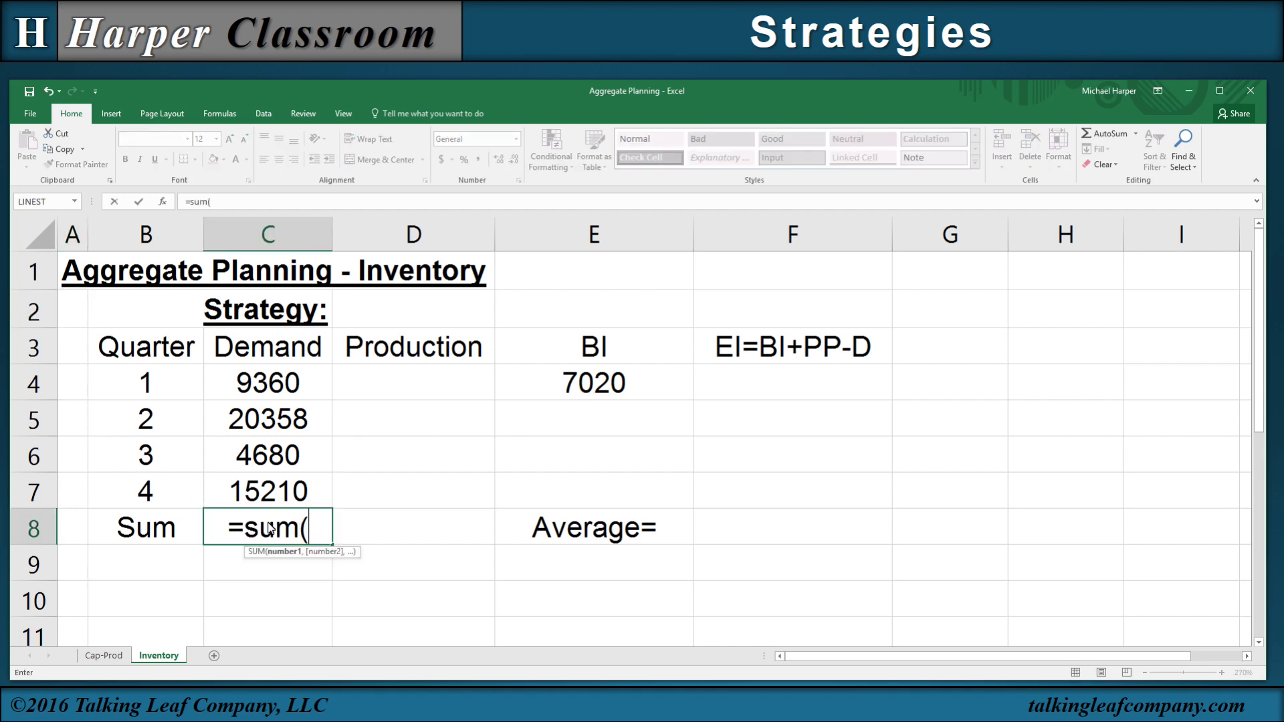
drag(269, 388, 276, 485)
key(Return)
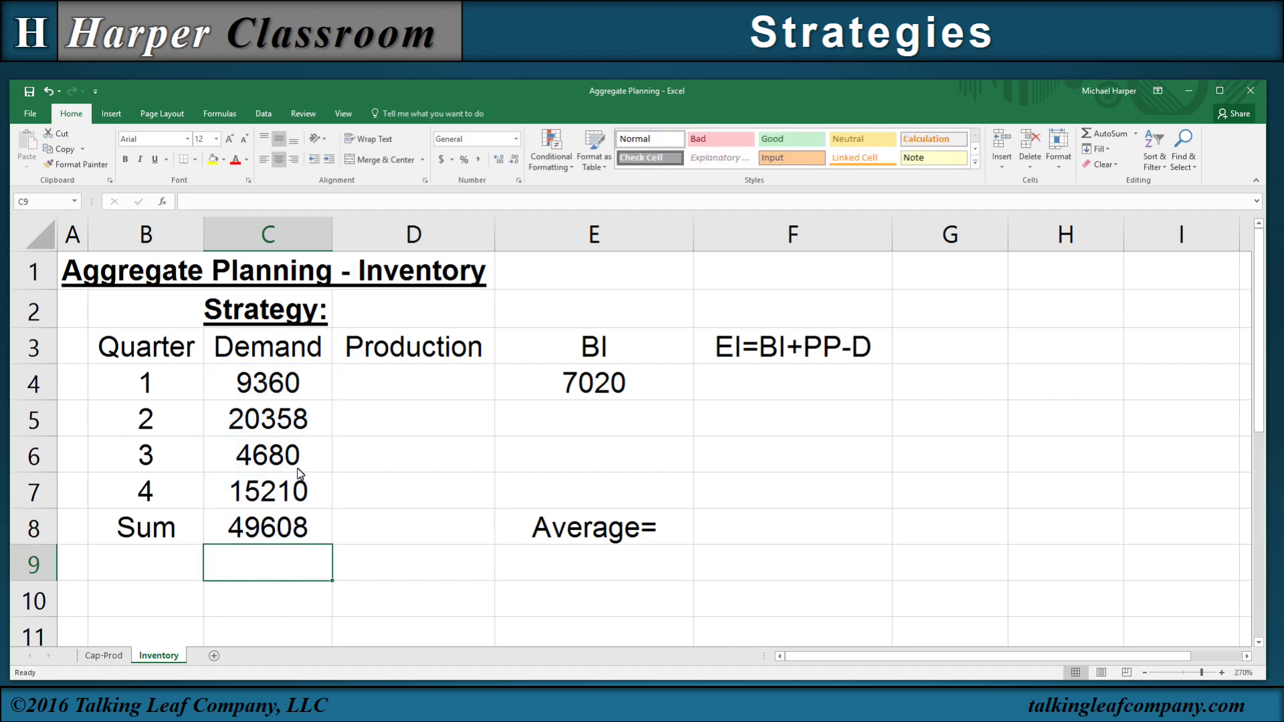
Step: Label D2 'Chase Demand' and left-align it
click(399, 319)
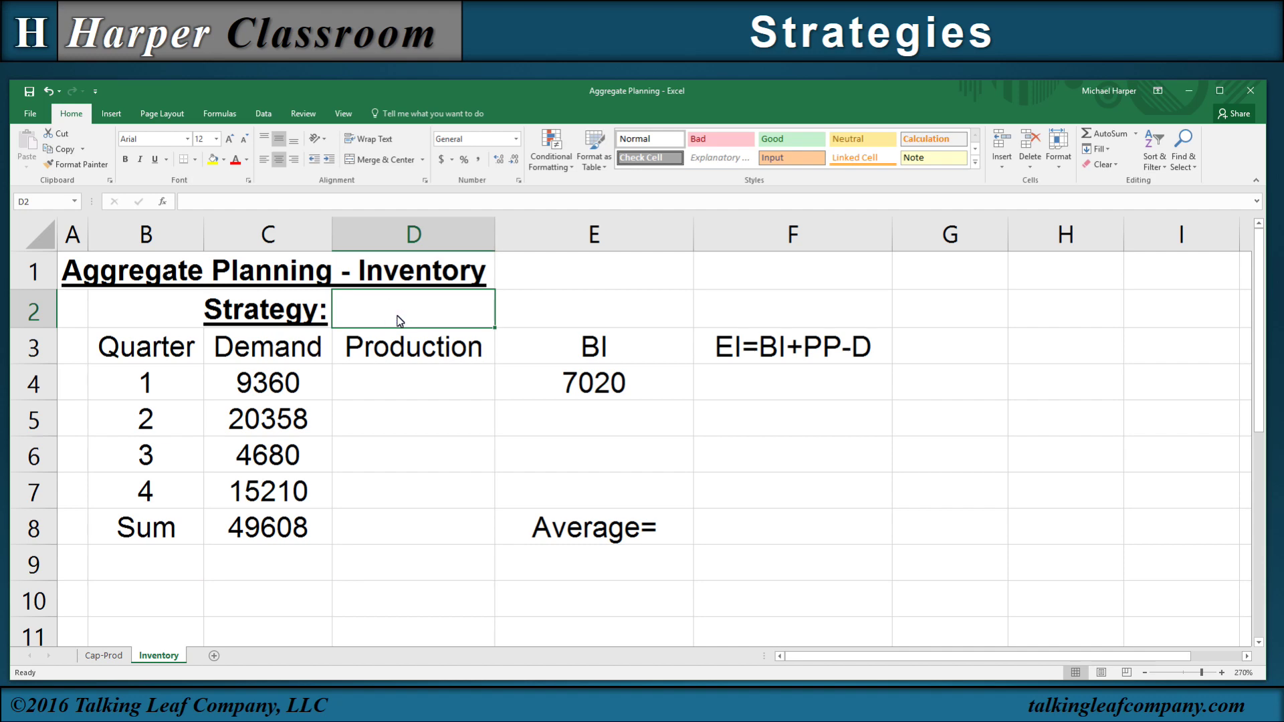
text(Chase Demand)
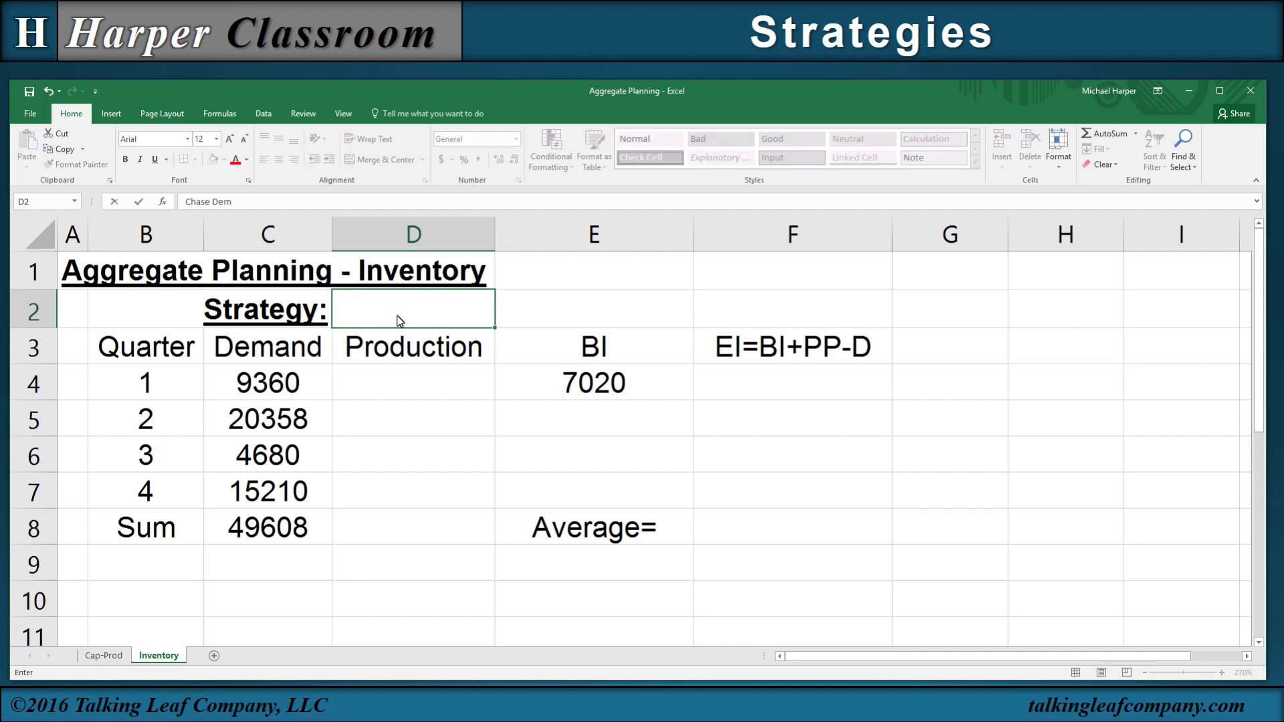
key(Return)
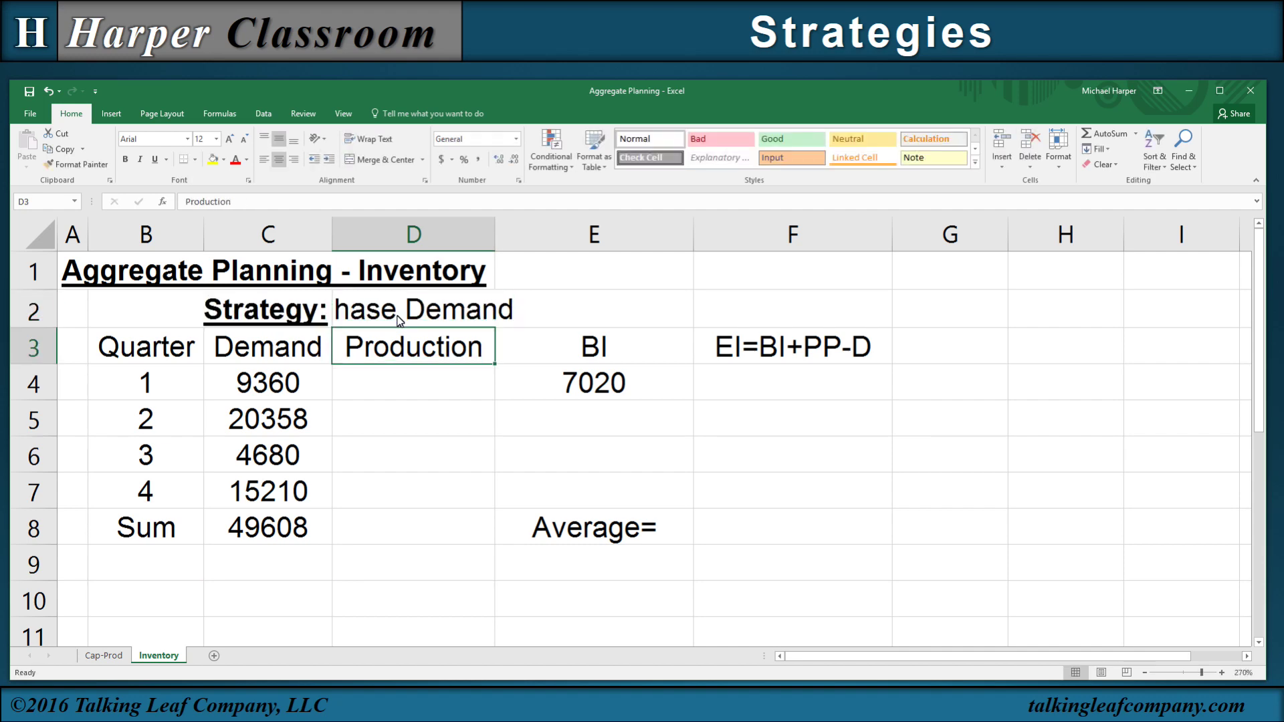
click(400, 319)
click(265, 160)
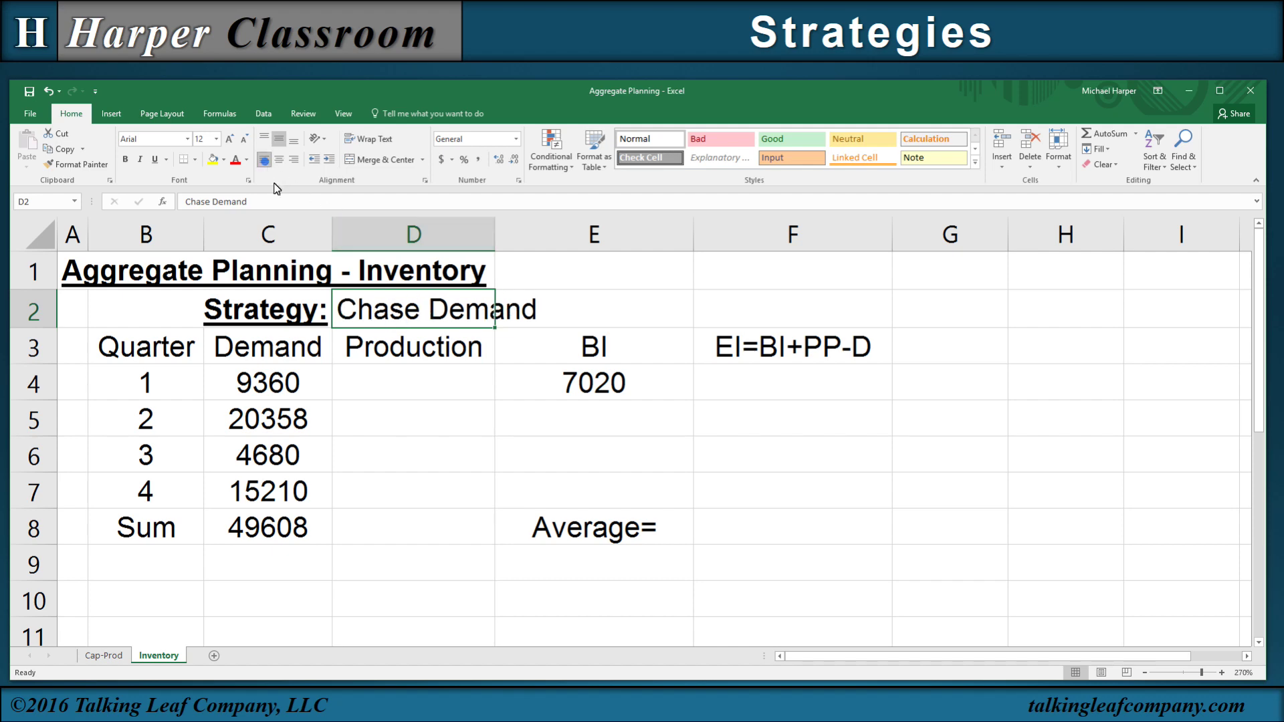
Step: Set production D4:D7 equal to demand (=C4 filled down) and copy the total to D8
click(413, 383)
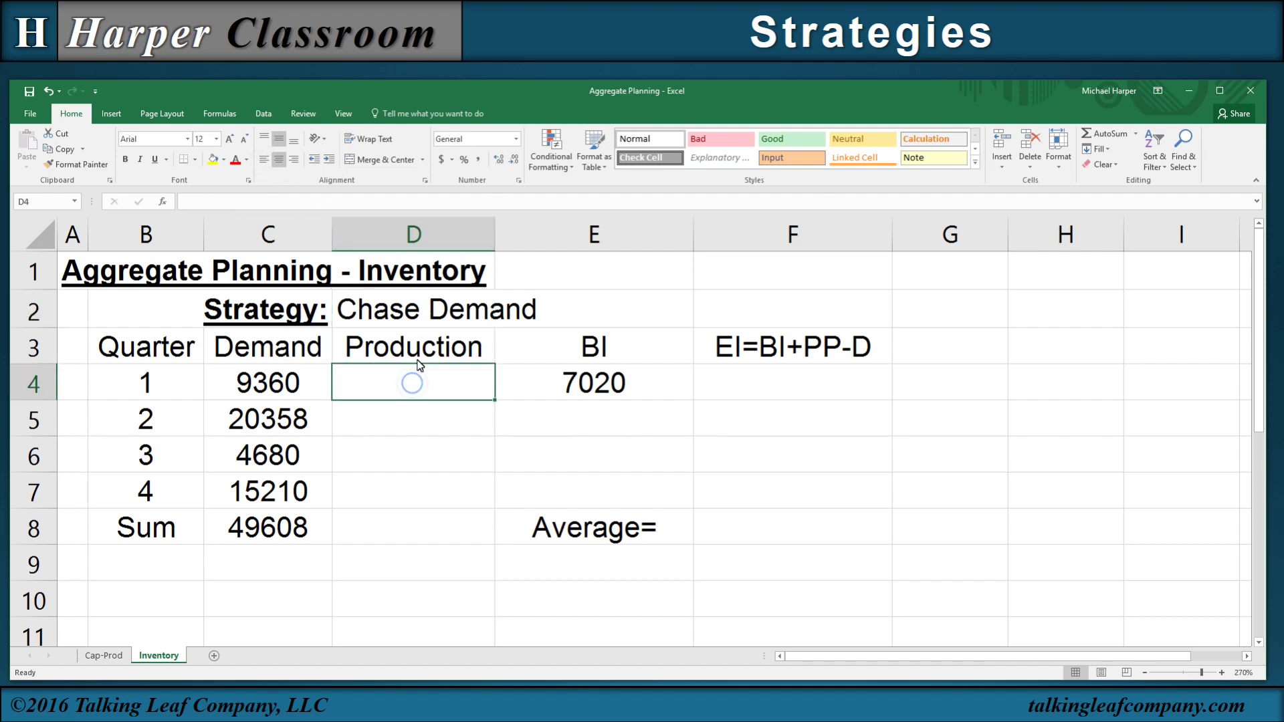
text(=)
click(262, 383)
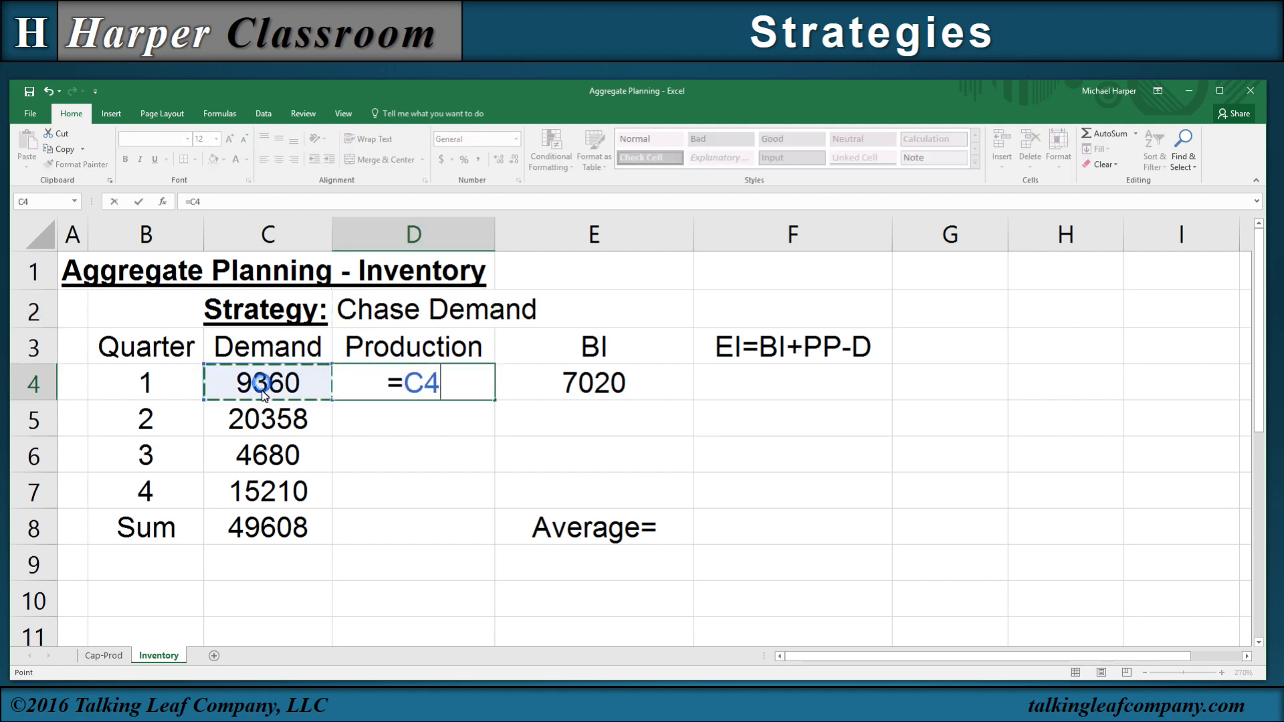
key(Return)
click(418, 386)
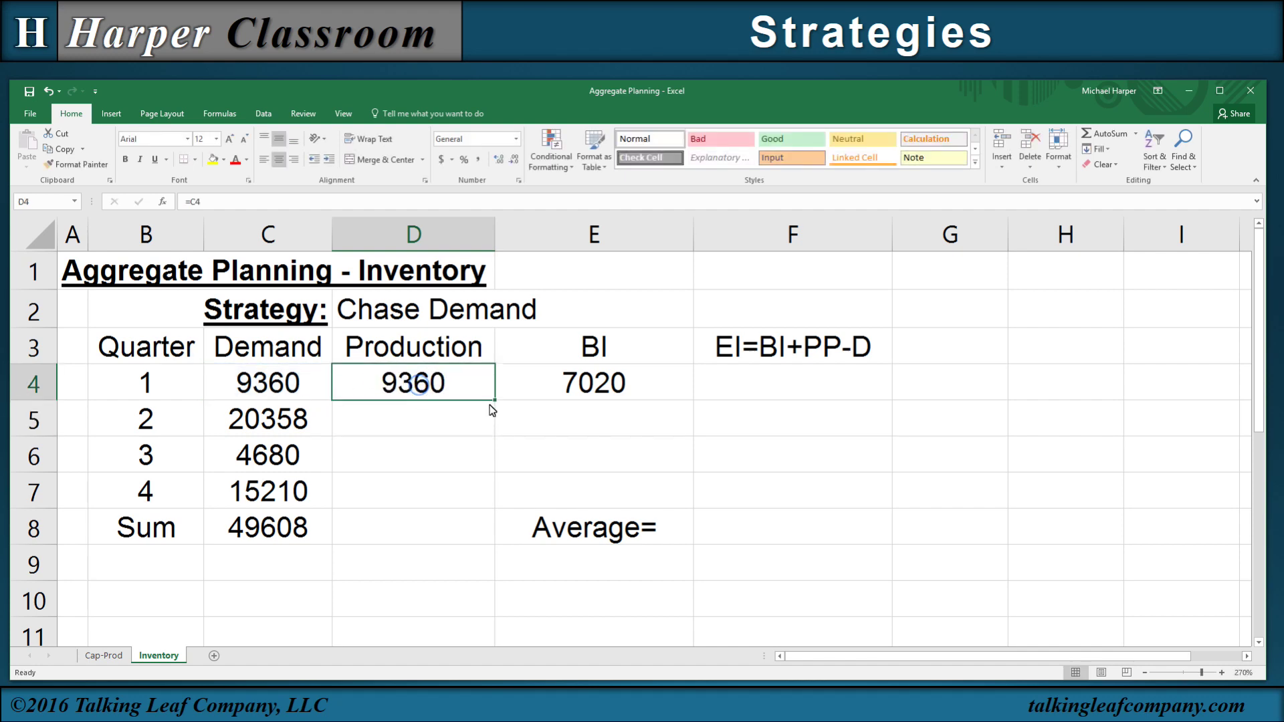
drag(495, 401, 475, 502)
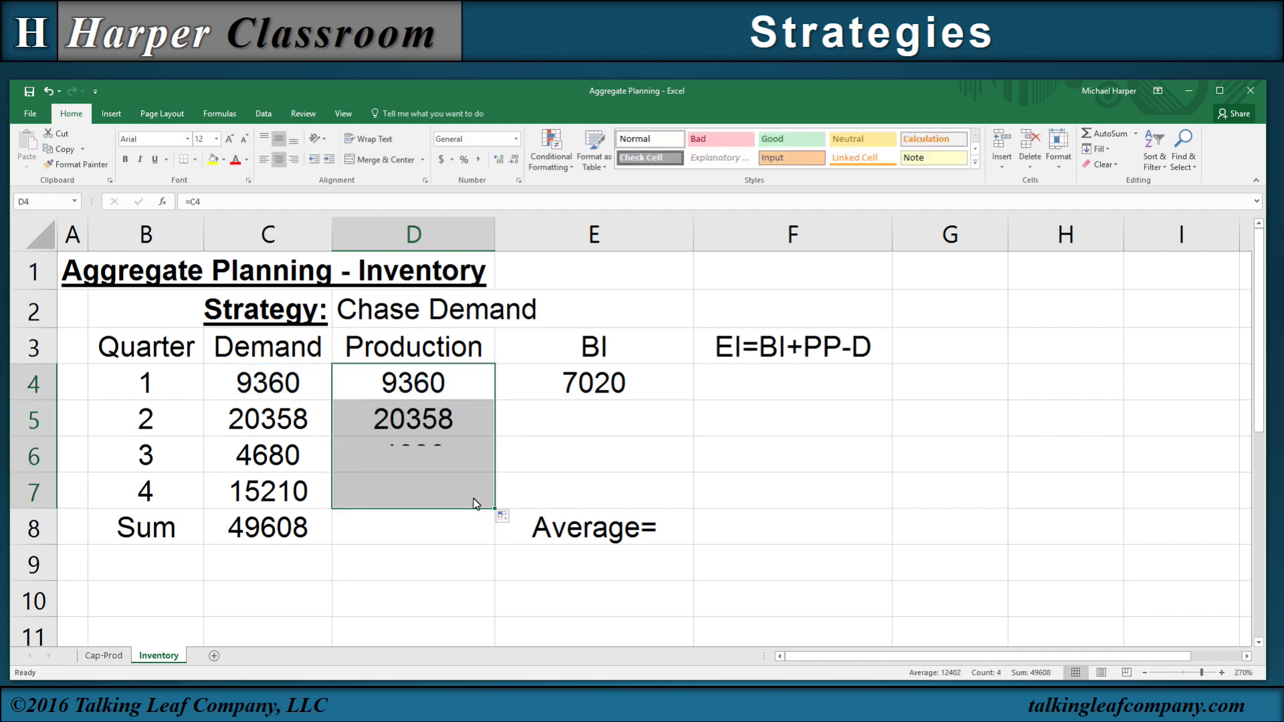
click(310, 530)
drag(332, 545, 436, 545)
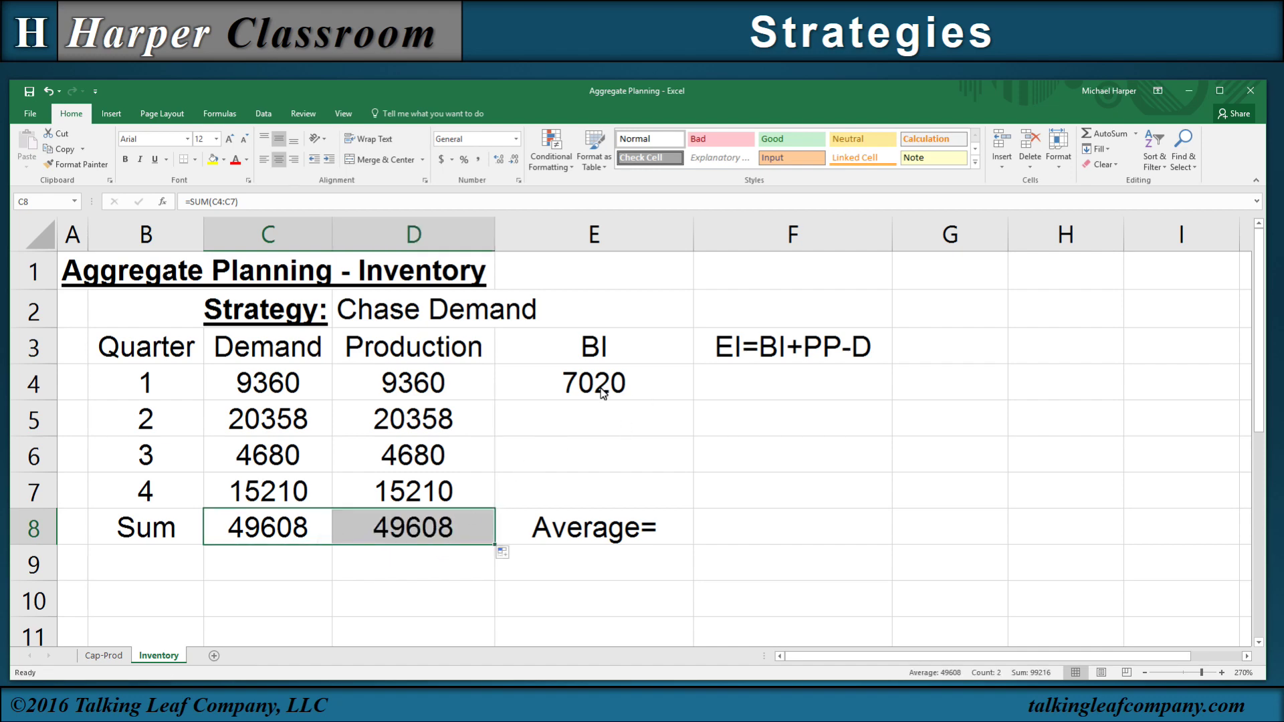
click(765, 386)
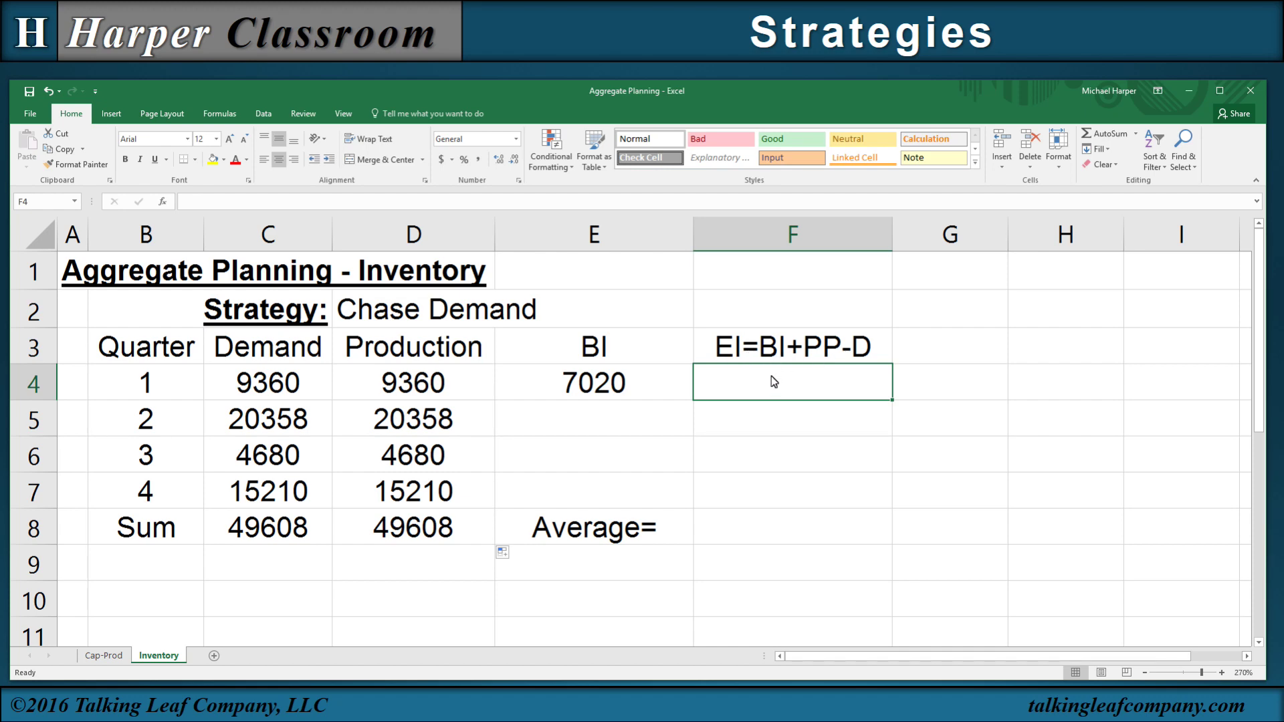
Step: Compute ending inventory in F4 as =E4+D4-C4 and fill it down to F7
text(=)
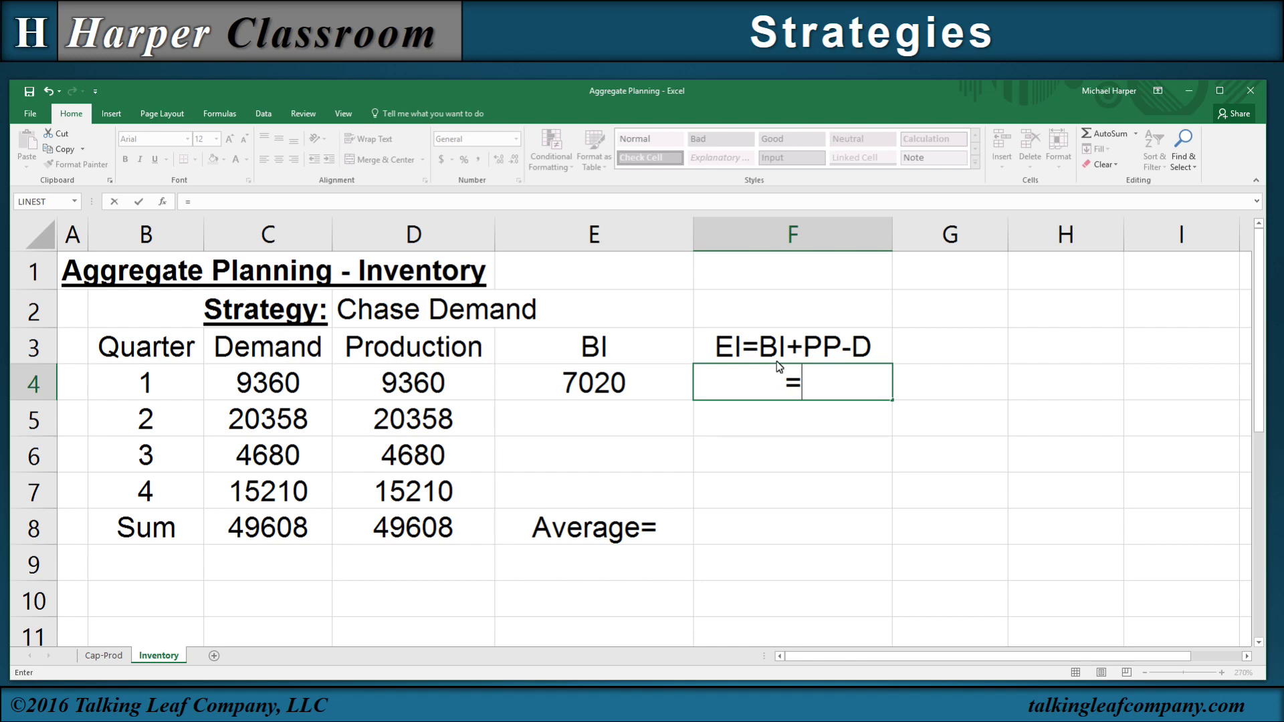
click(595, 386)
text(+)
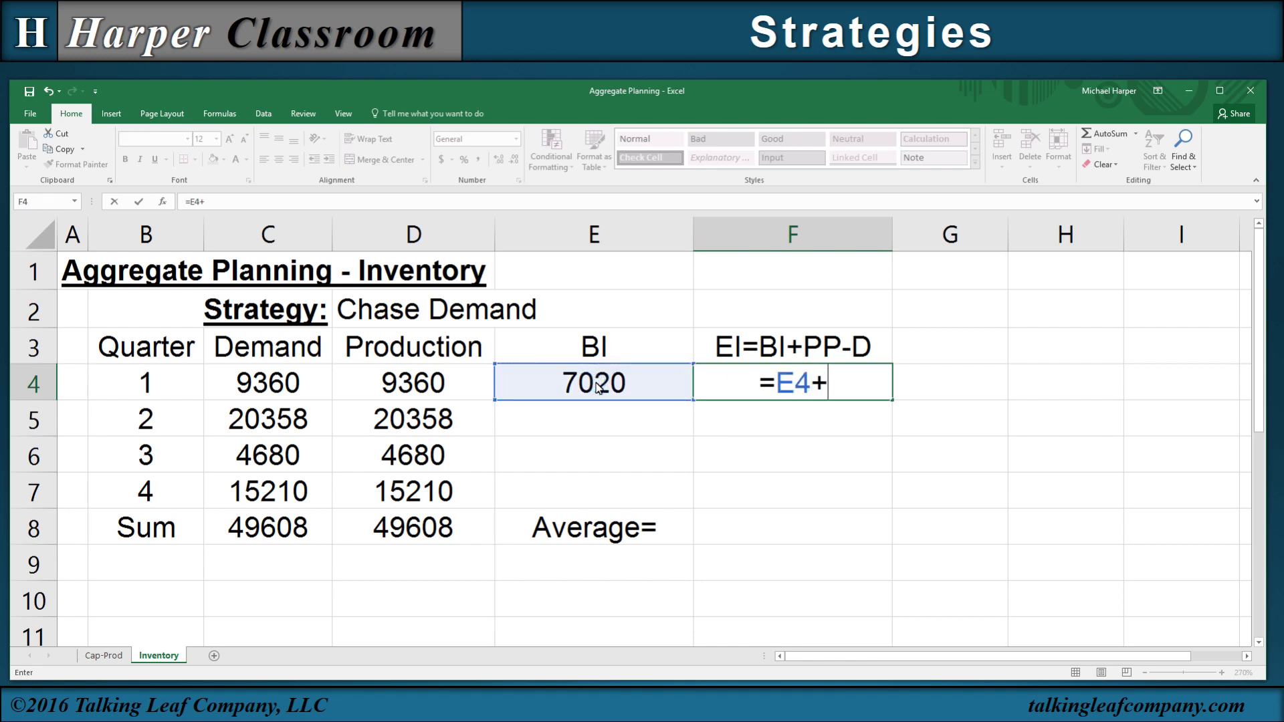
click(423, 384)
text(-)
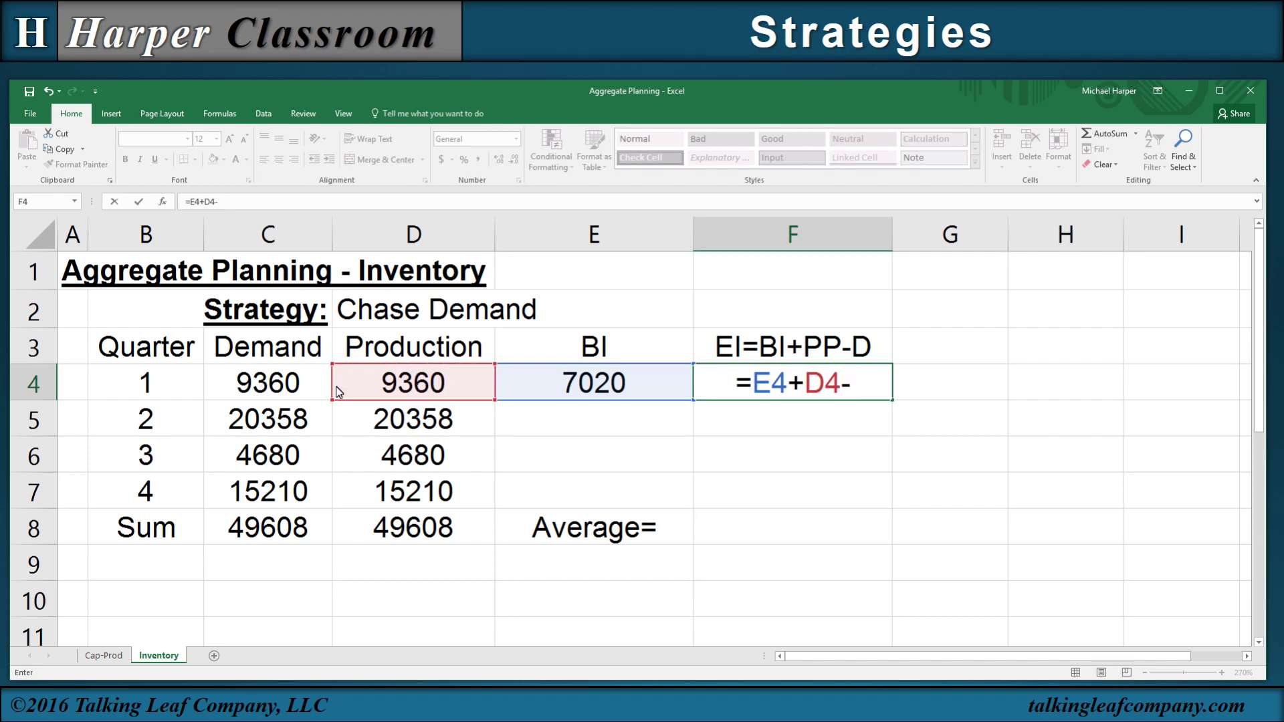
click(275, 390)
key(Return)
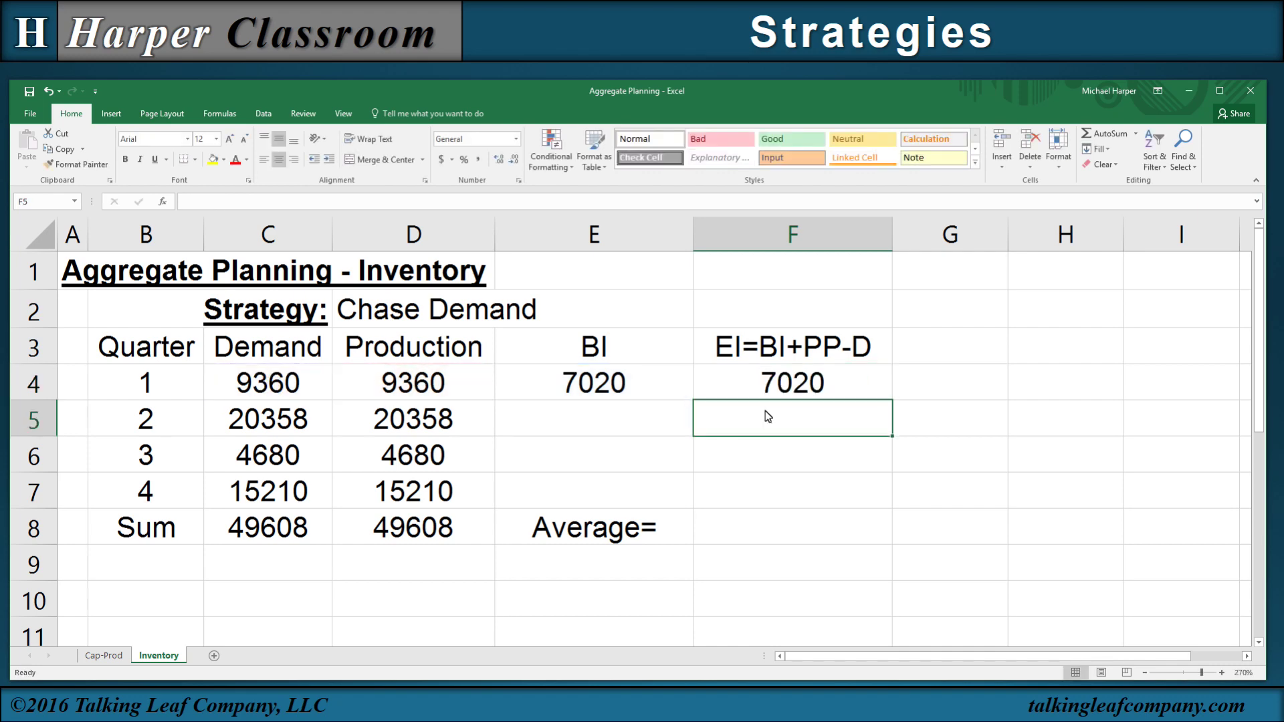
click(809, 390)
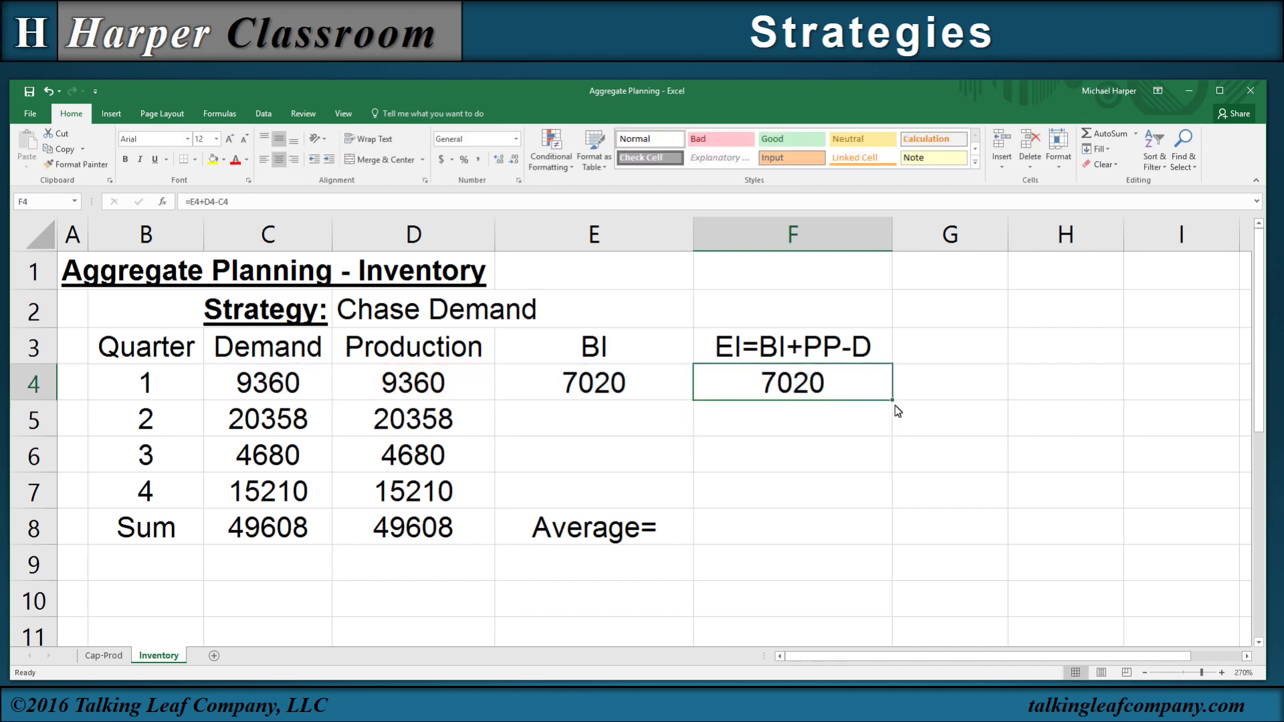
drag(893, 401, 882, 495)
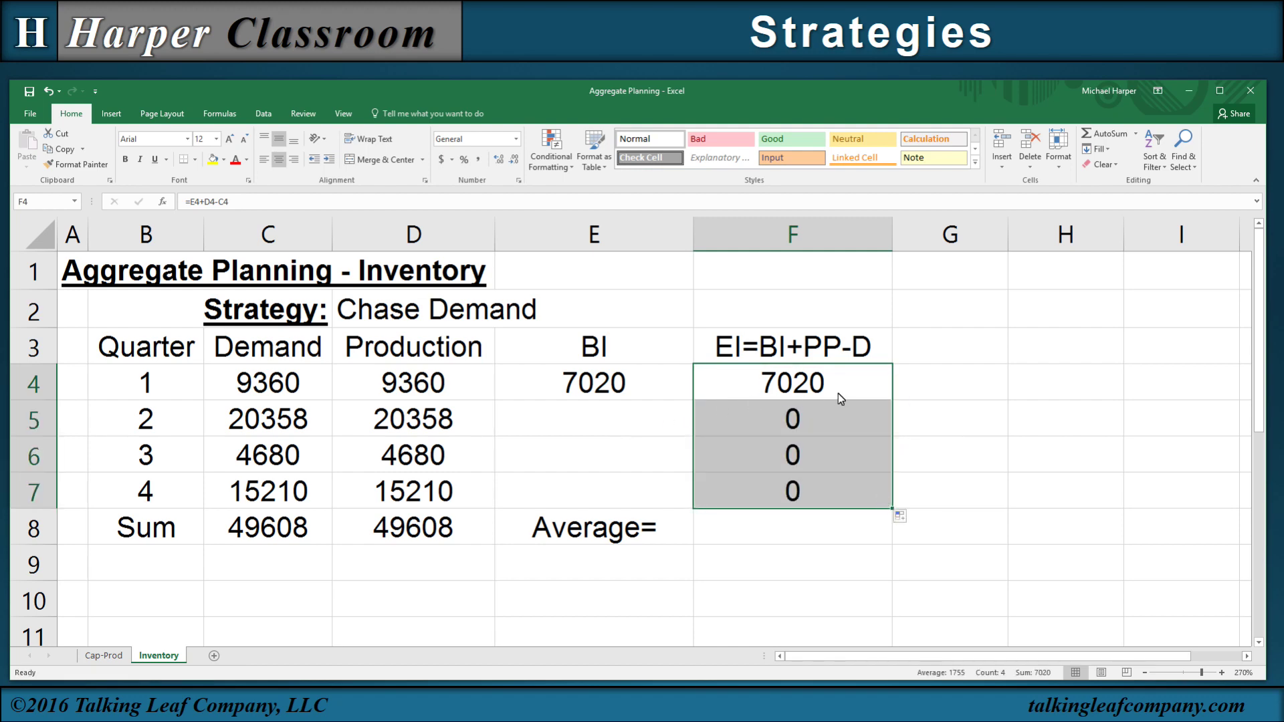
Step: Set E5 to =F4 and fill it down to E7 to carry inventory forward
click(603, 427)
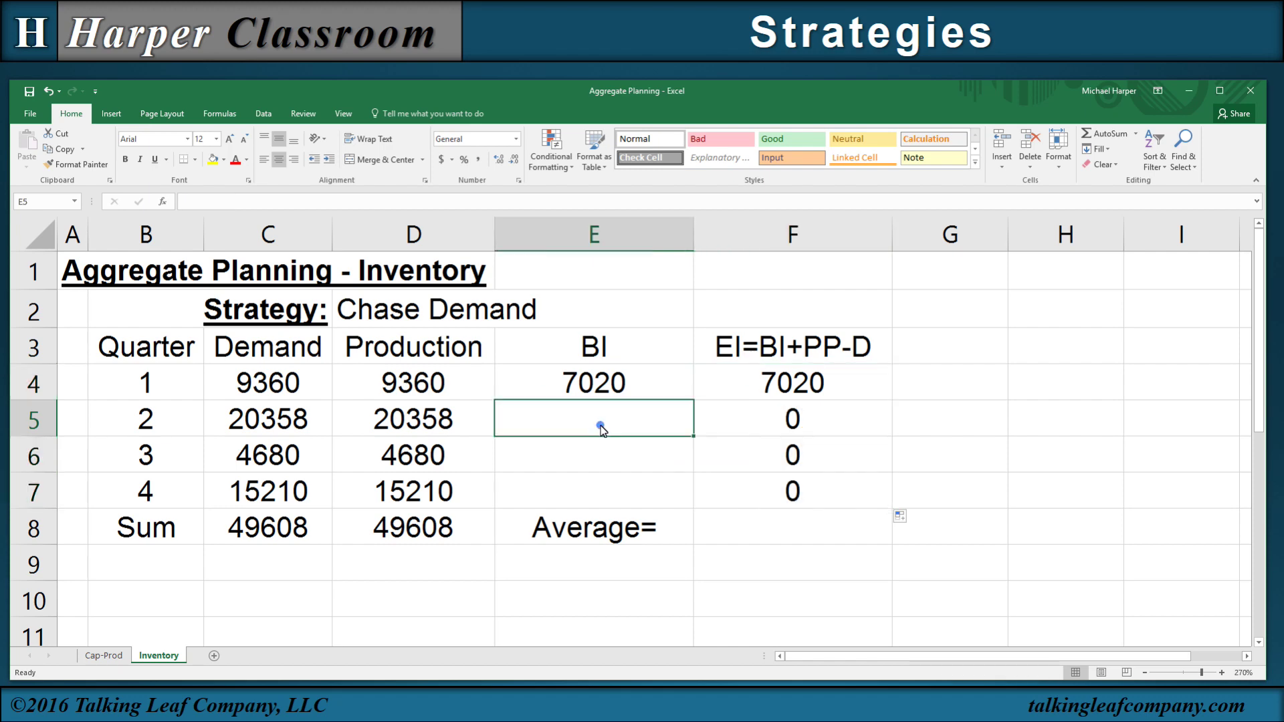
text(=)
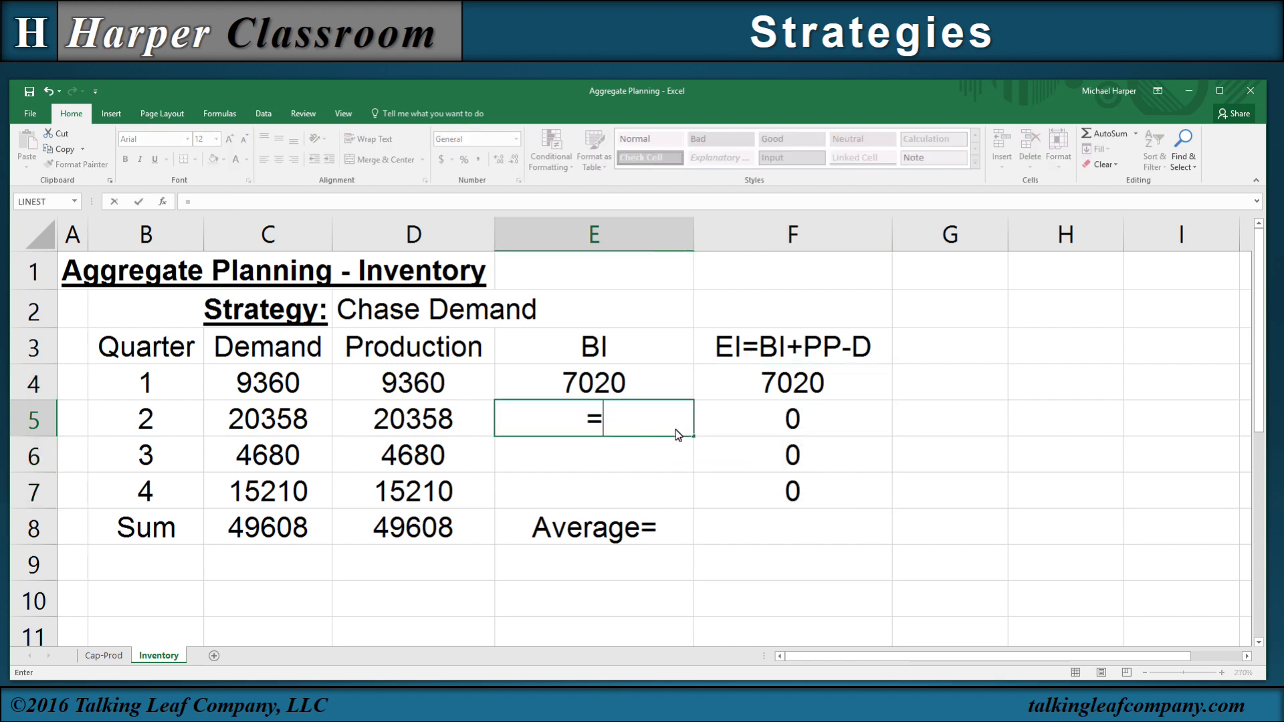
click(785, 382)
key(Return)
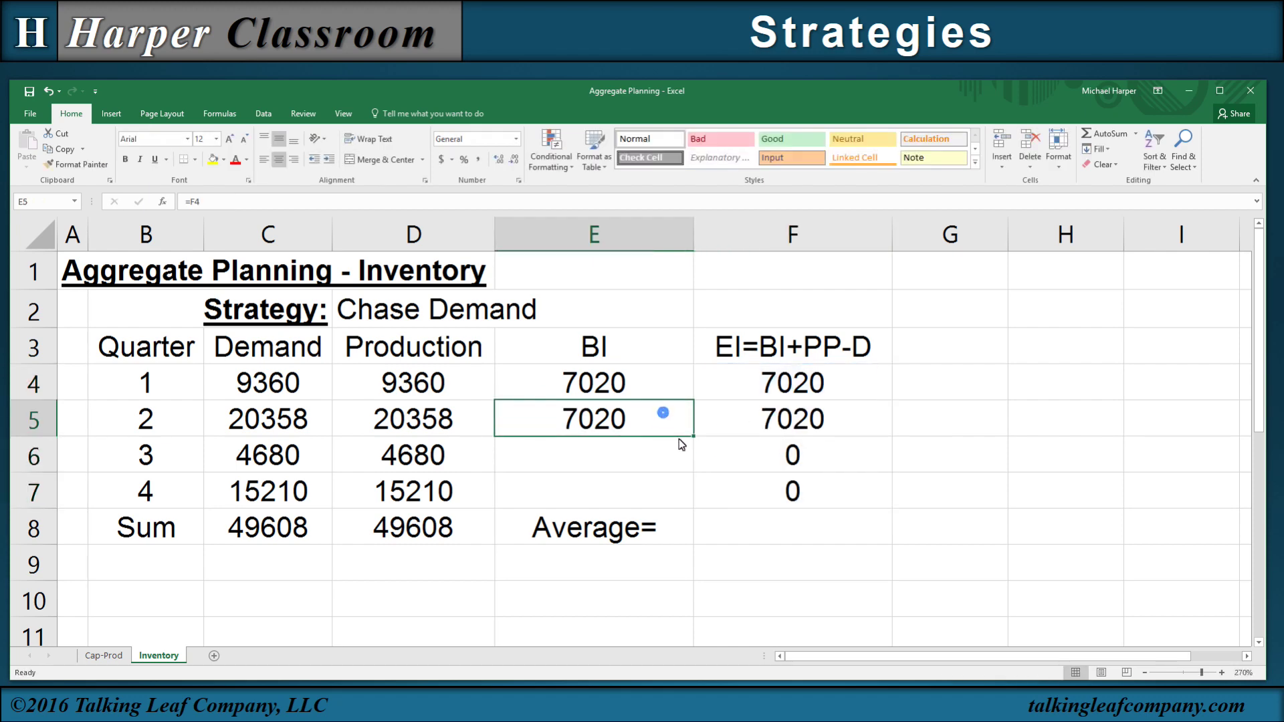
drag(693, 438, 684, 507)
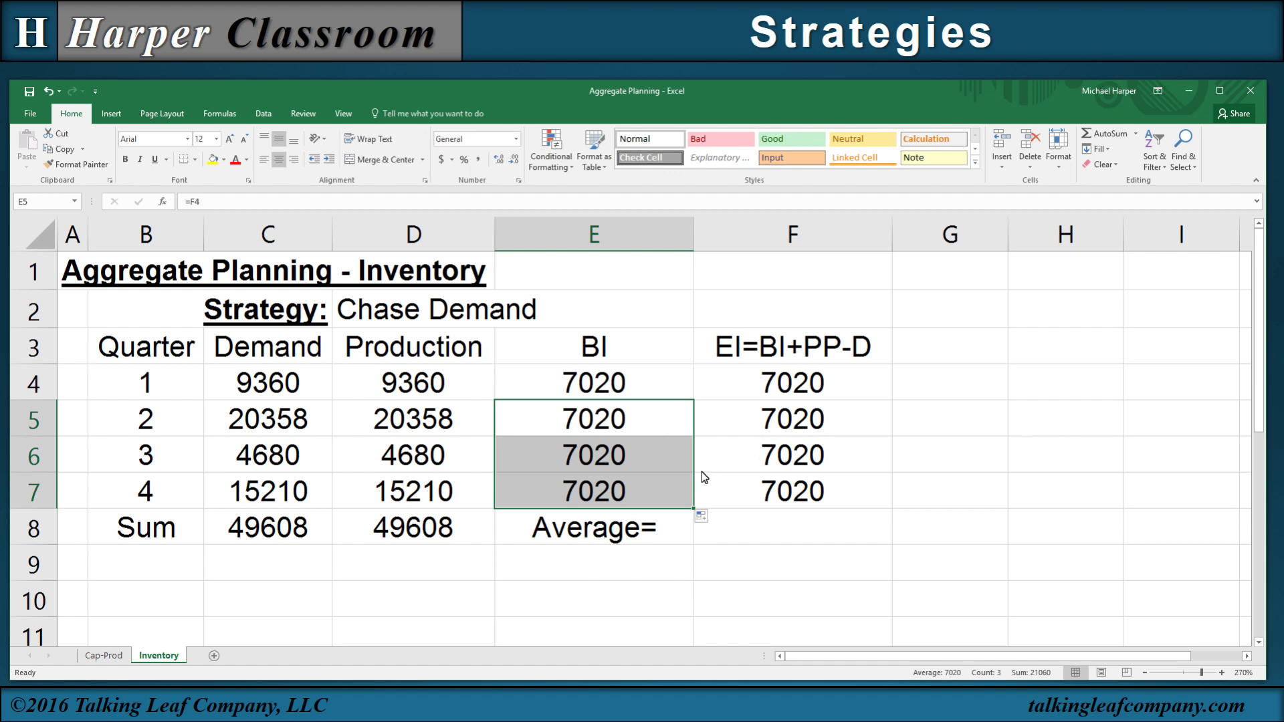
click(754, 534)
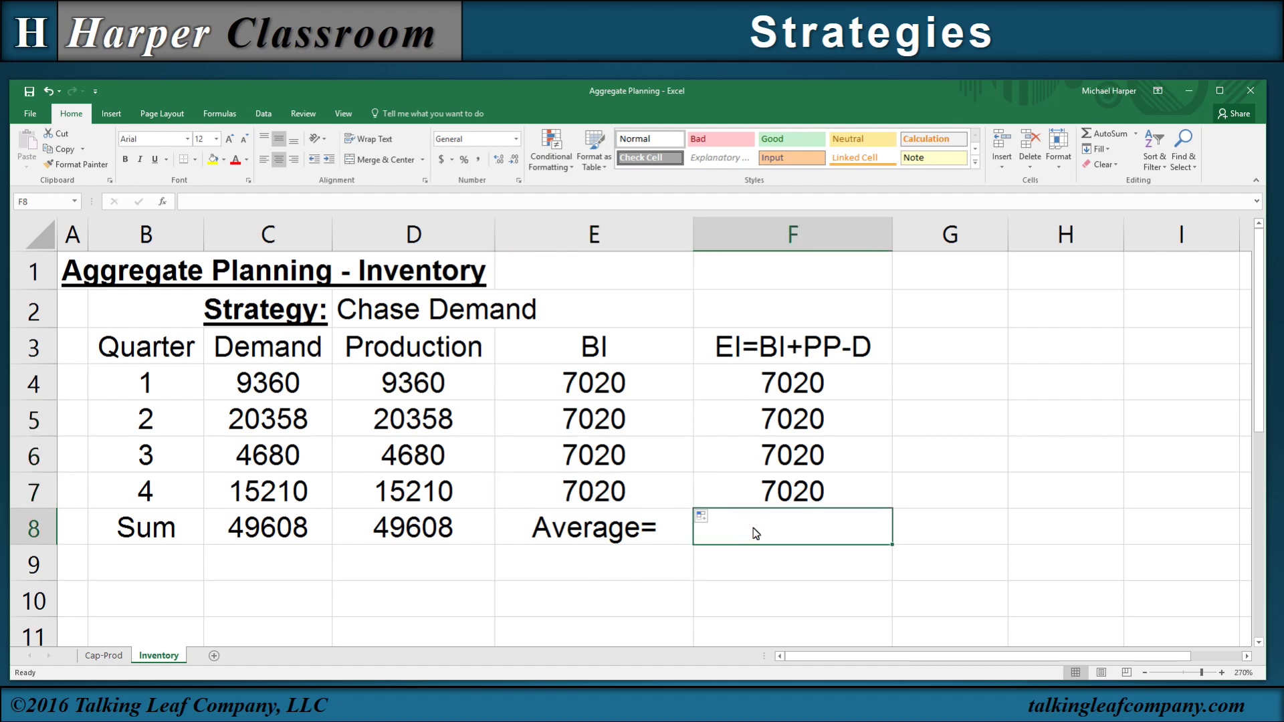
Step: Enter =AVERAGE(E4:F7) in F8 to average the BI and EI values
text(=average()
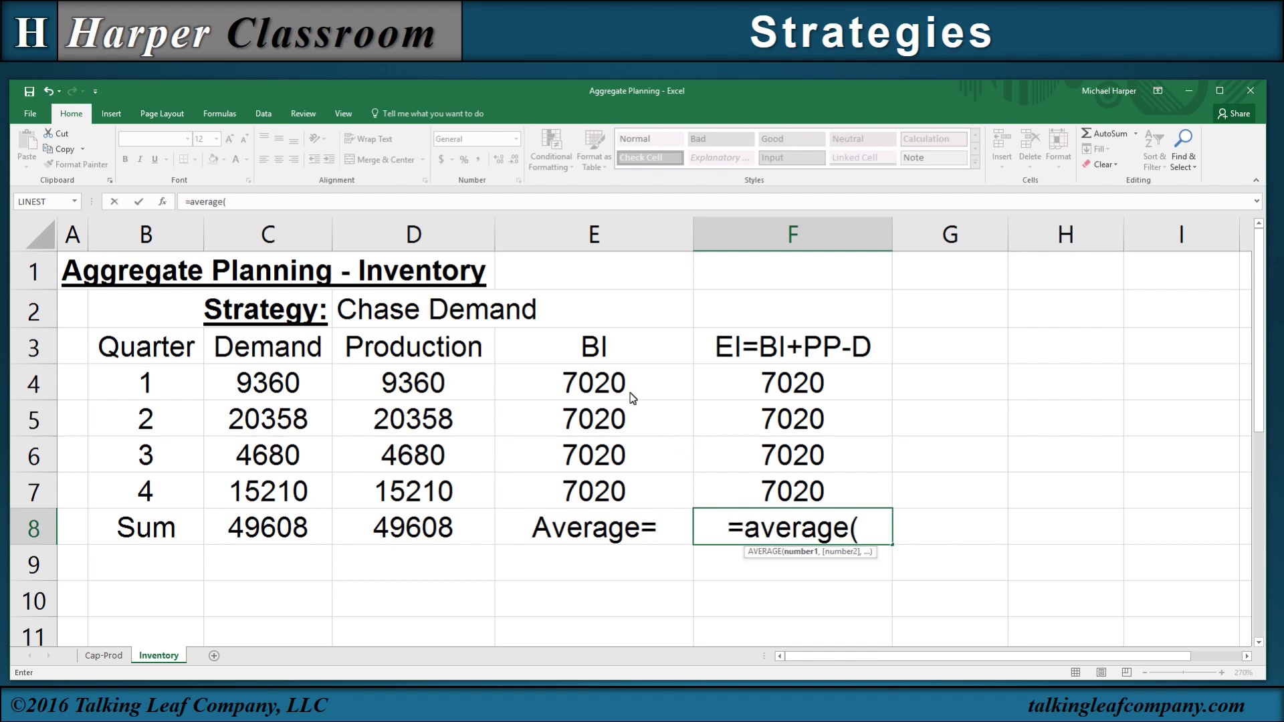
drag(630, 391, 793, 492)
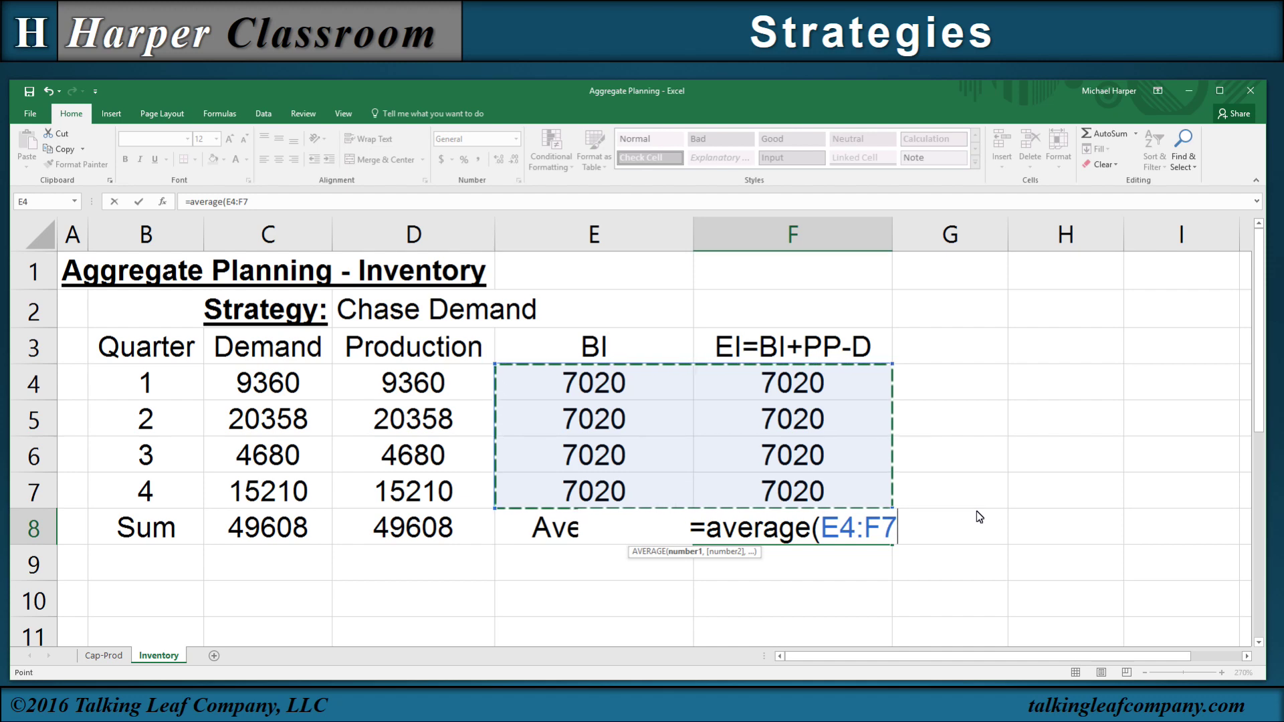
key(Return)
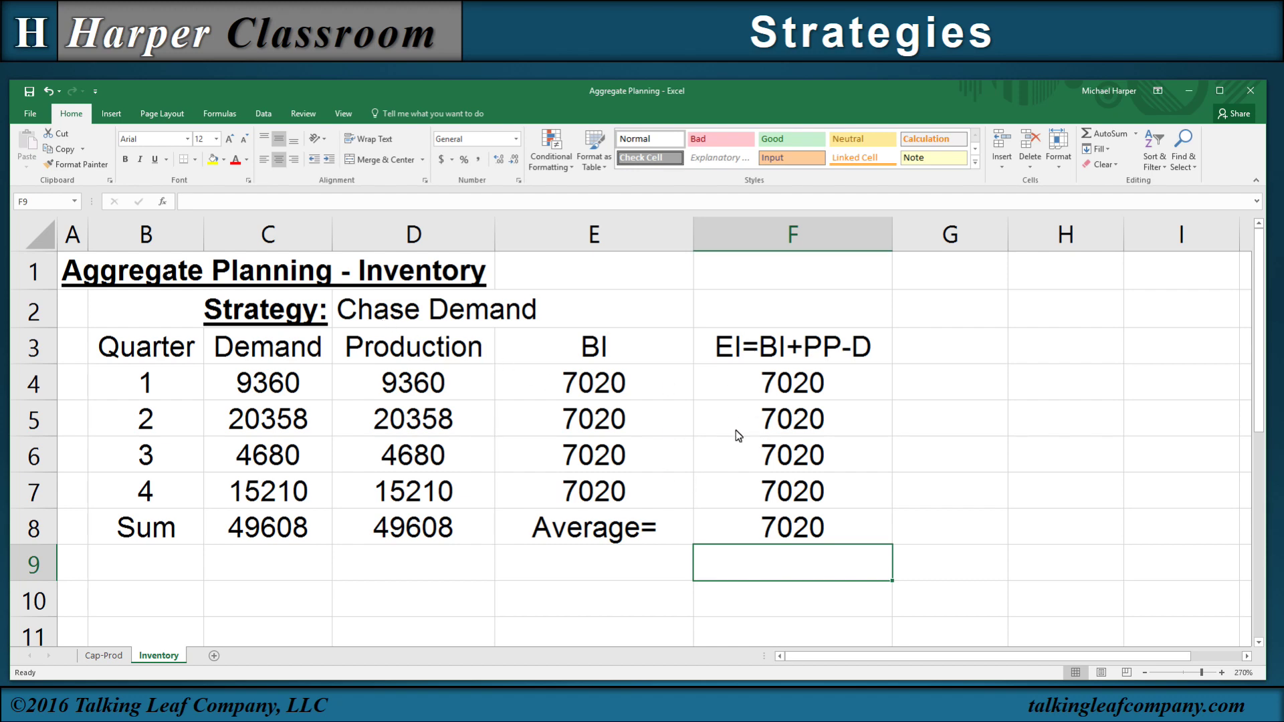
Step: Rename the strategy in D2 to 'Level Capacity'
click(377, 312)
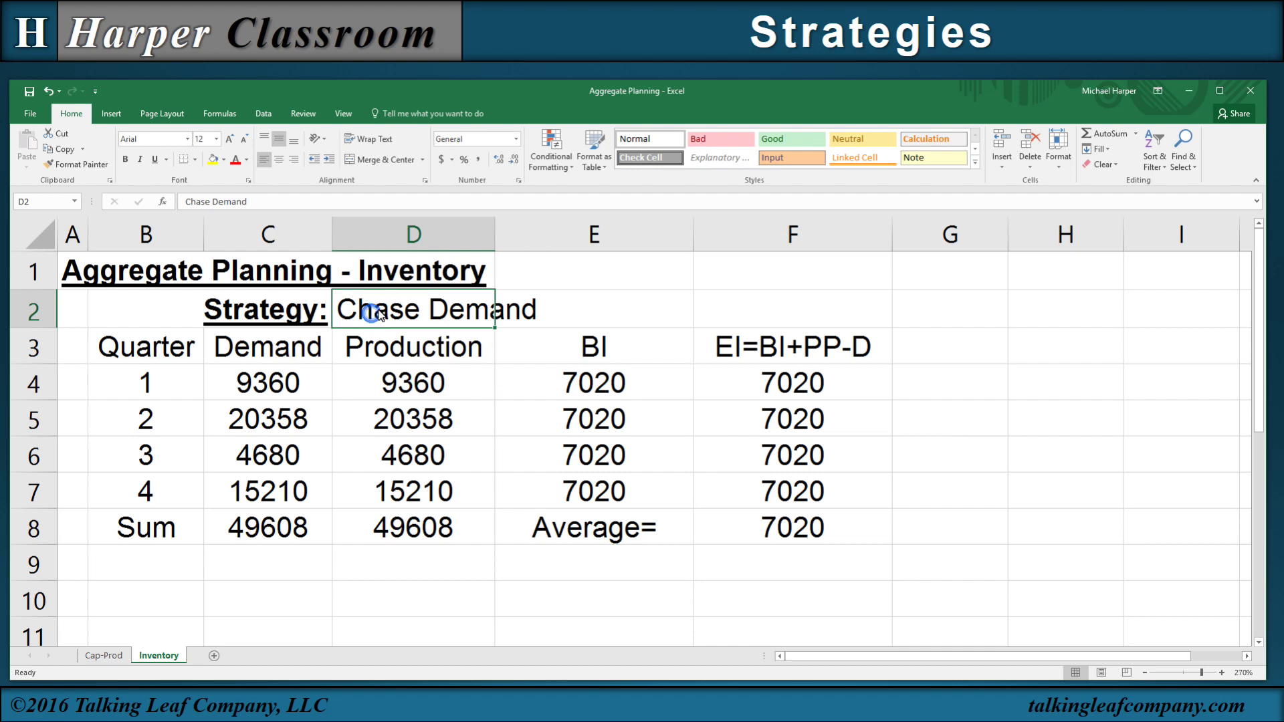
text(Leve)
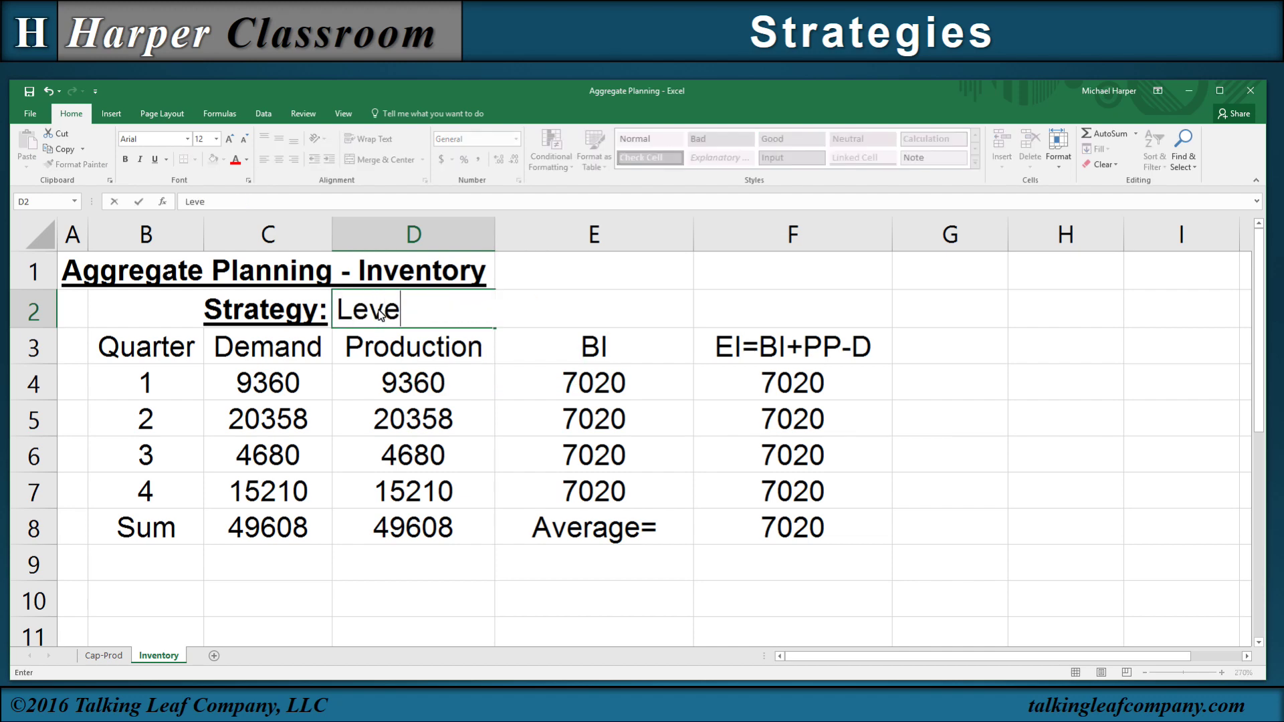
text(l Capaci)
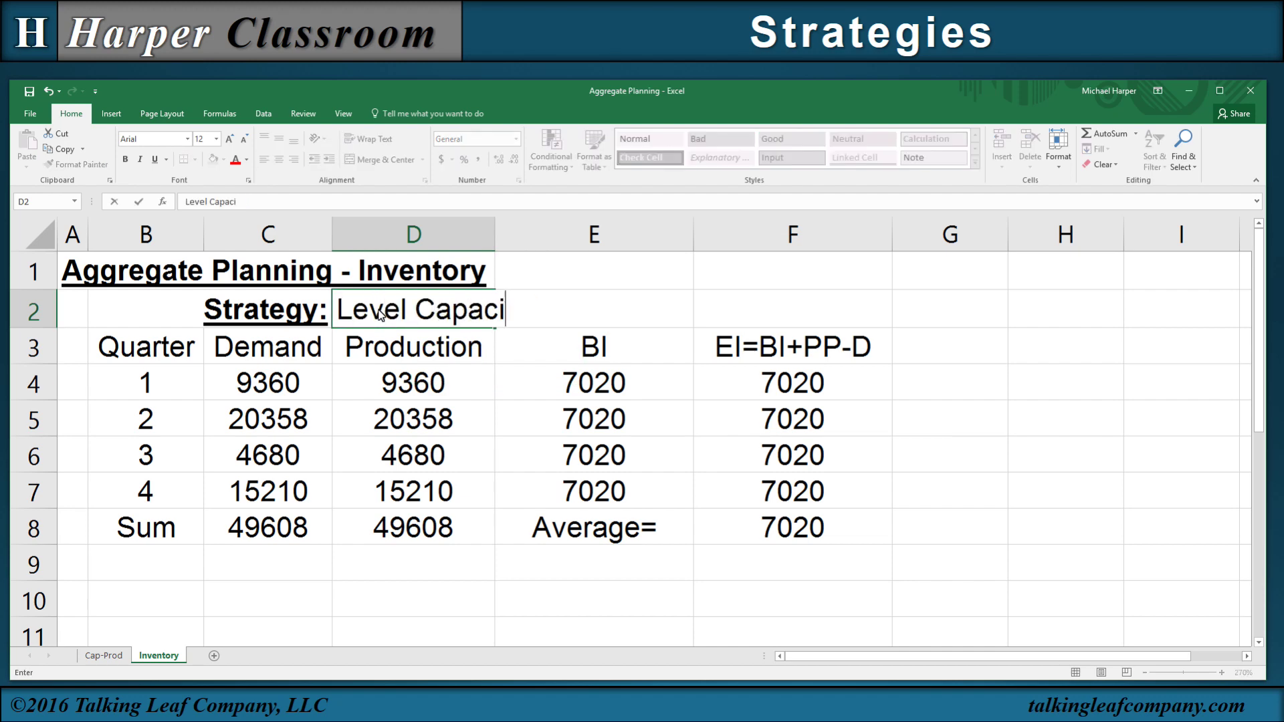
text(ty)
key(Return)
key(Return)
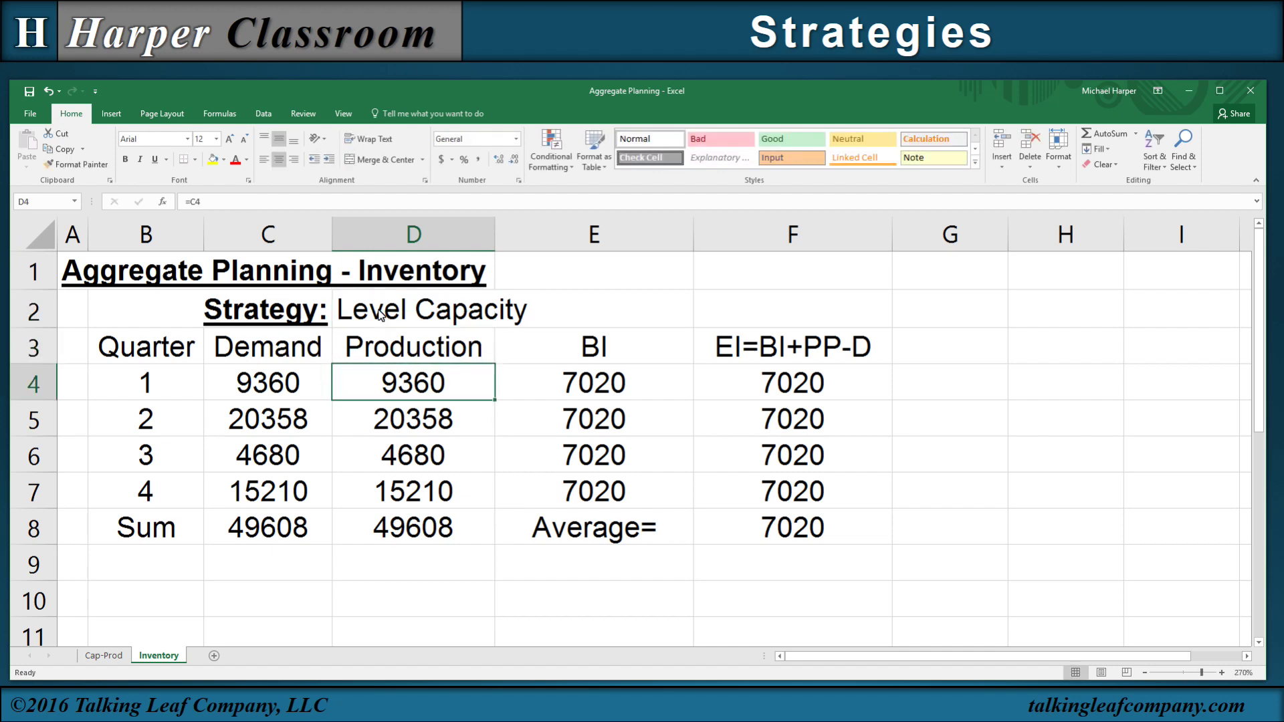
Step: Set D4 to =C8/4 and make D5:D7 equal D4 for level 12402 production
text(=)
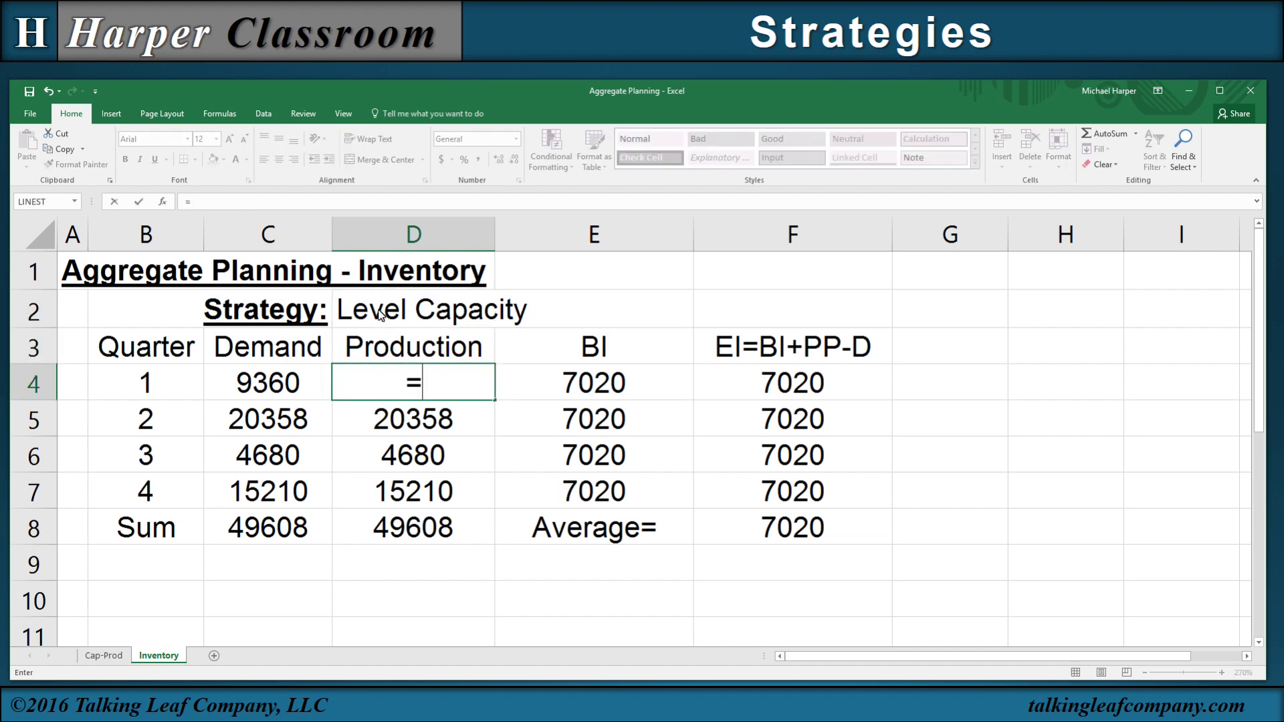
click(260, 535)
text(/4)
key(Return)
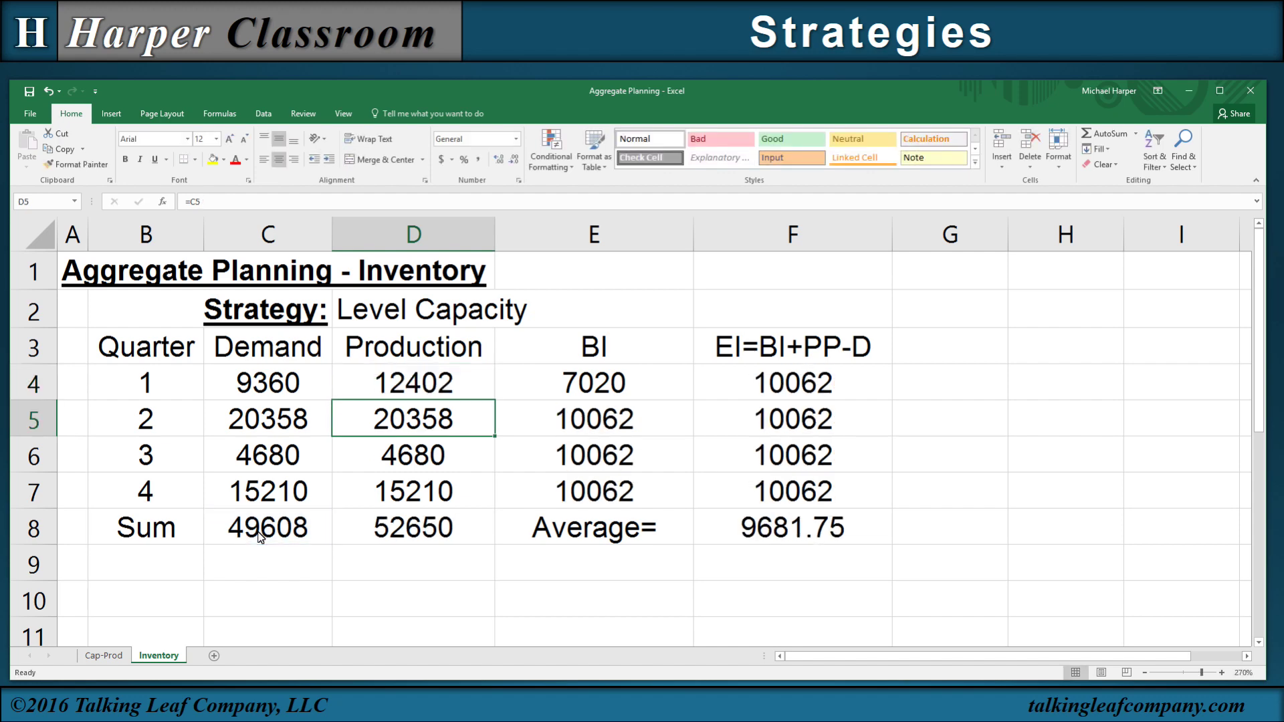
text(=)
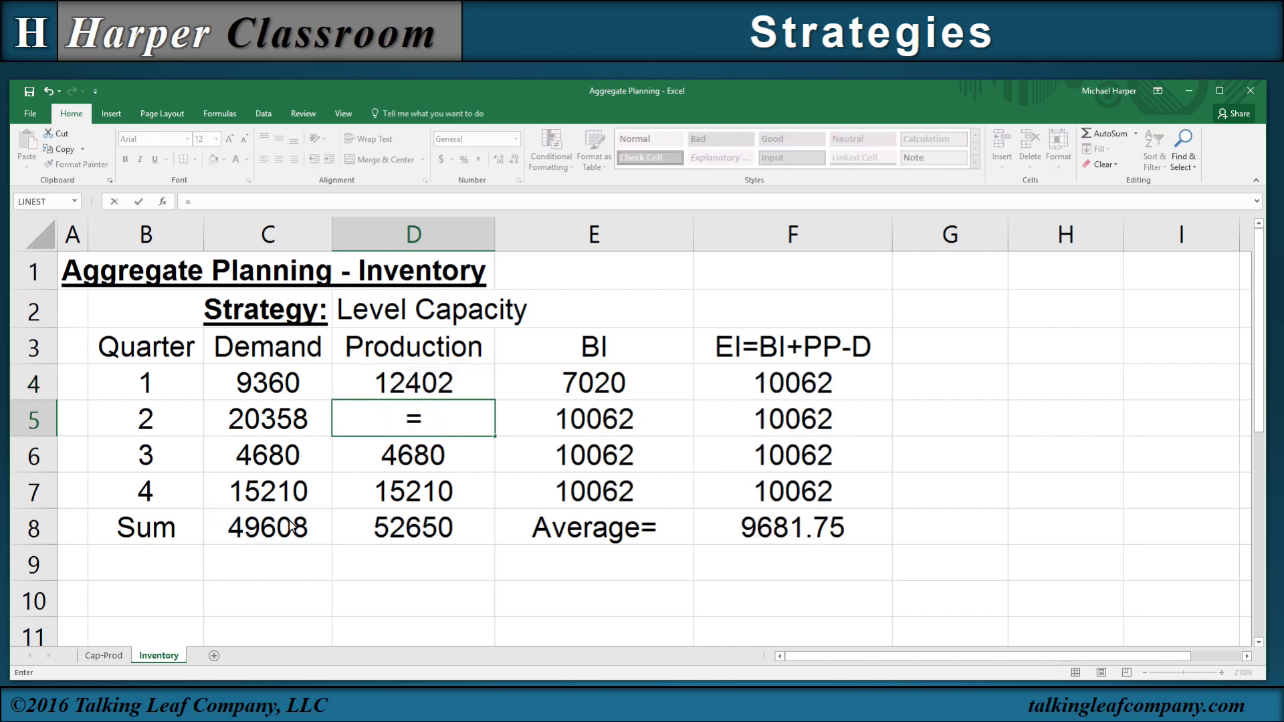
click(421, 392)
key(Return)
click(439, 416)
drag(496, 436, 496, 503)
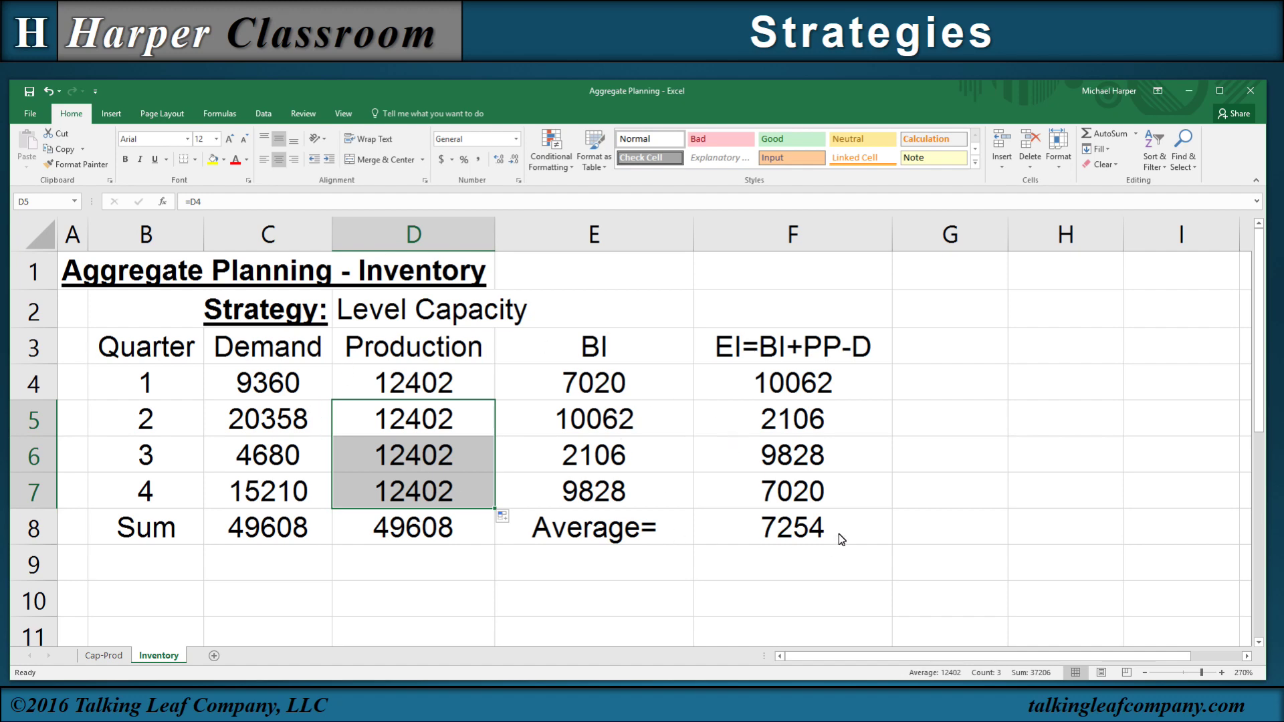
Step: Rename the strategy in D2 to 'Mixed'
click(406, 320)
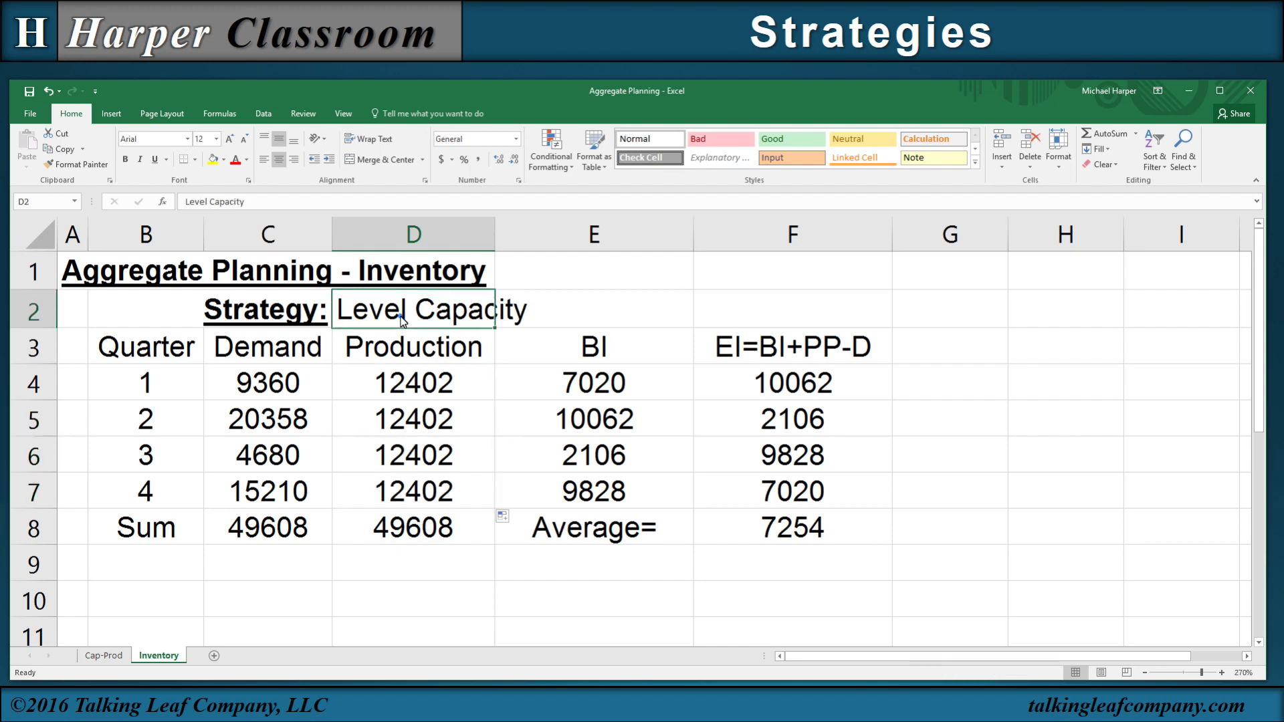
text(Mixed)
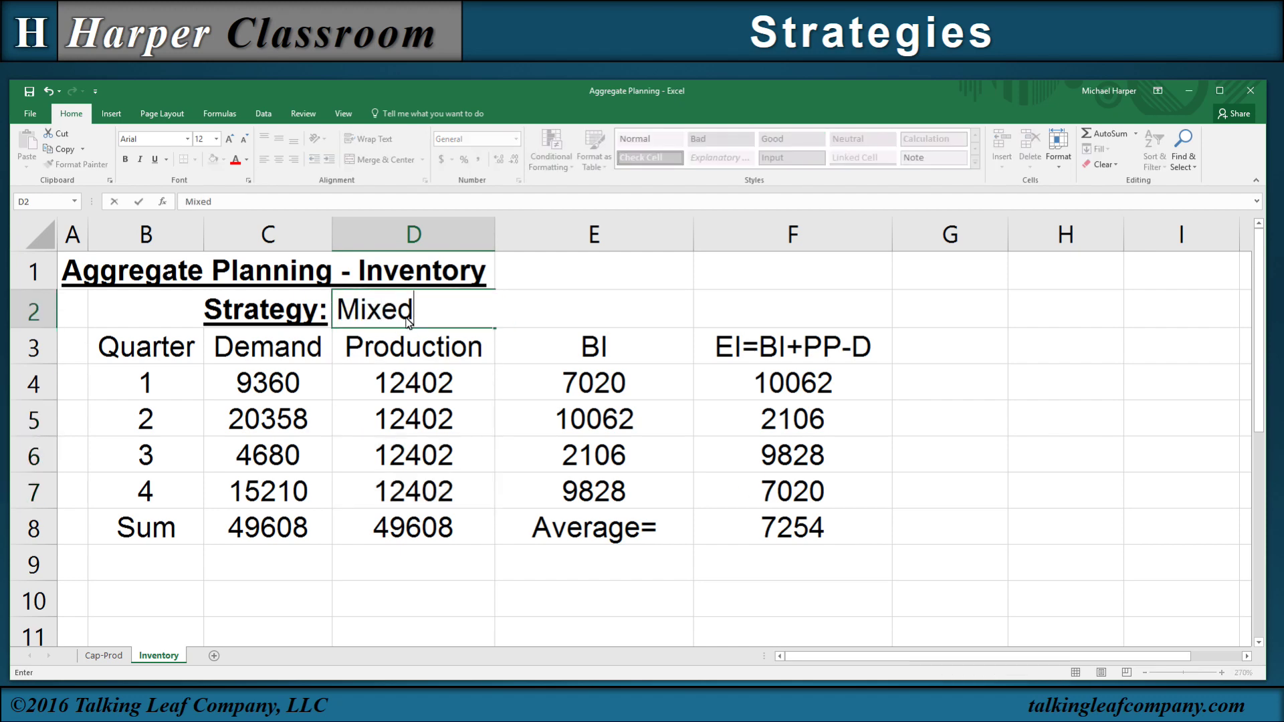
key(Return)
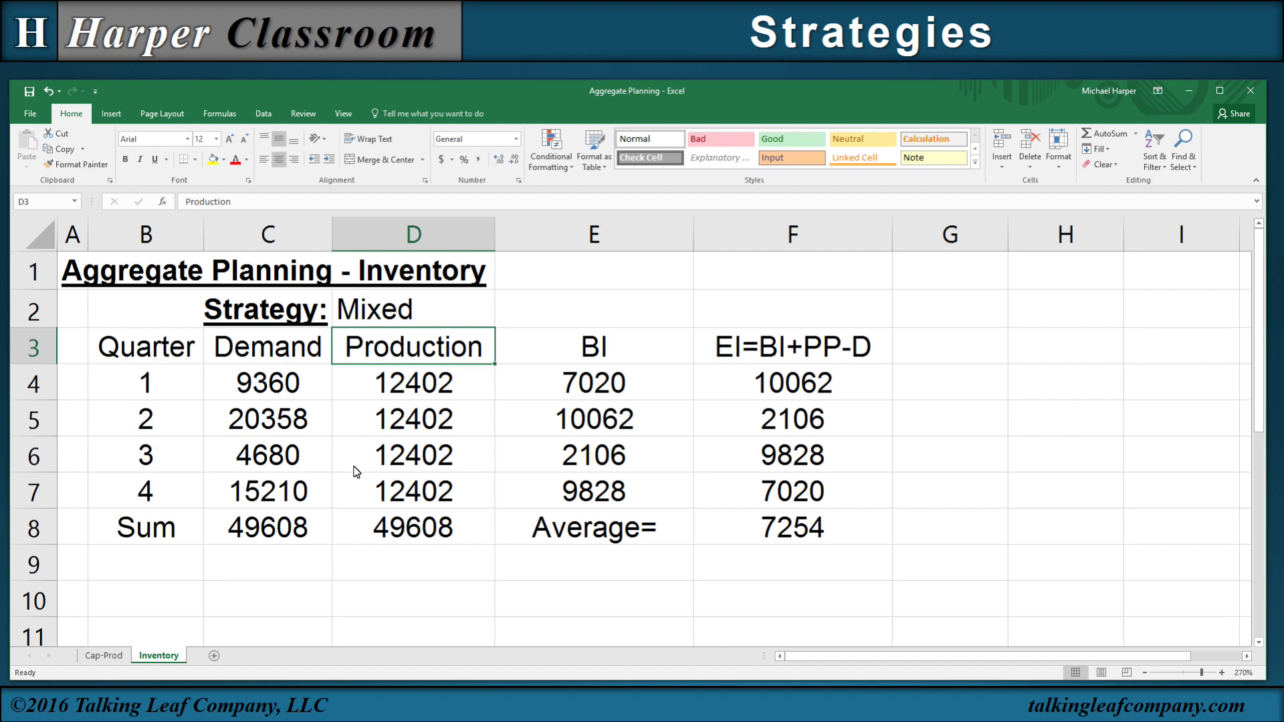
Step: Copy Cap-Prod D5:D8 into Inventory D4:D7, then advance to the comparison slide
click(103, 656)
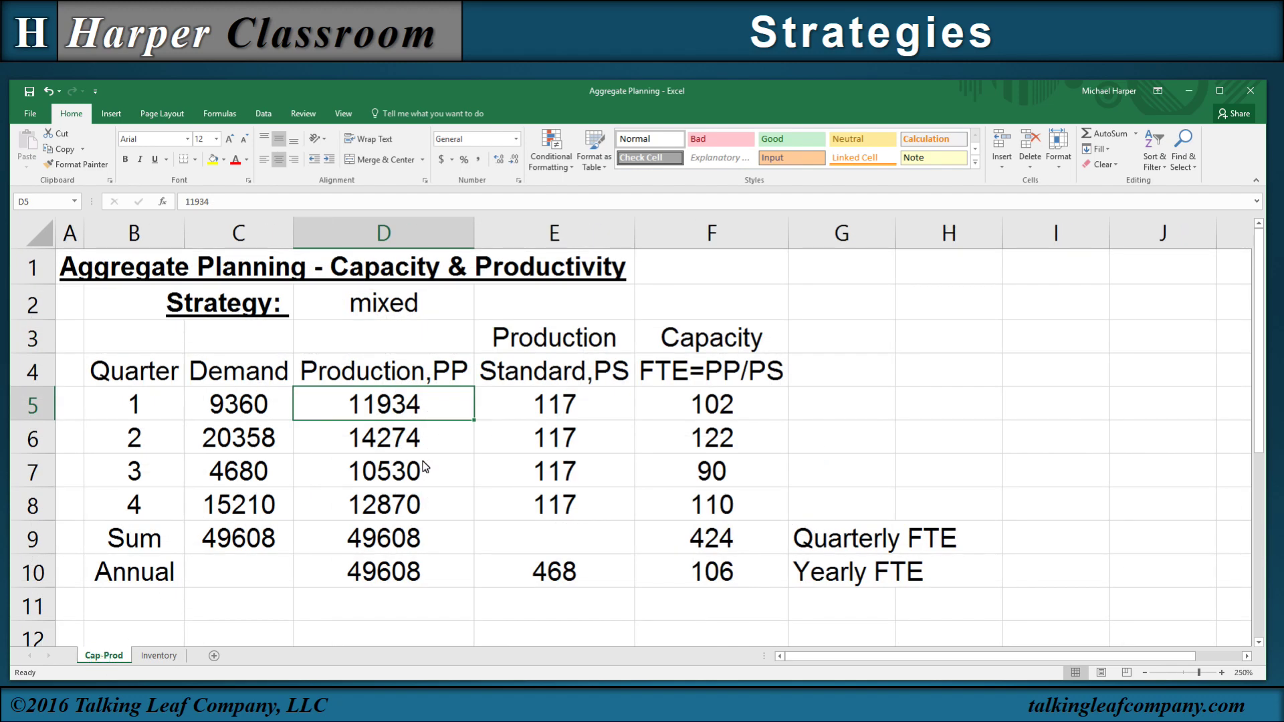
drag(378, 408, 387, 501)
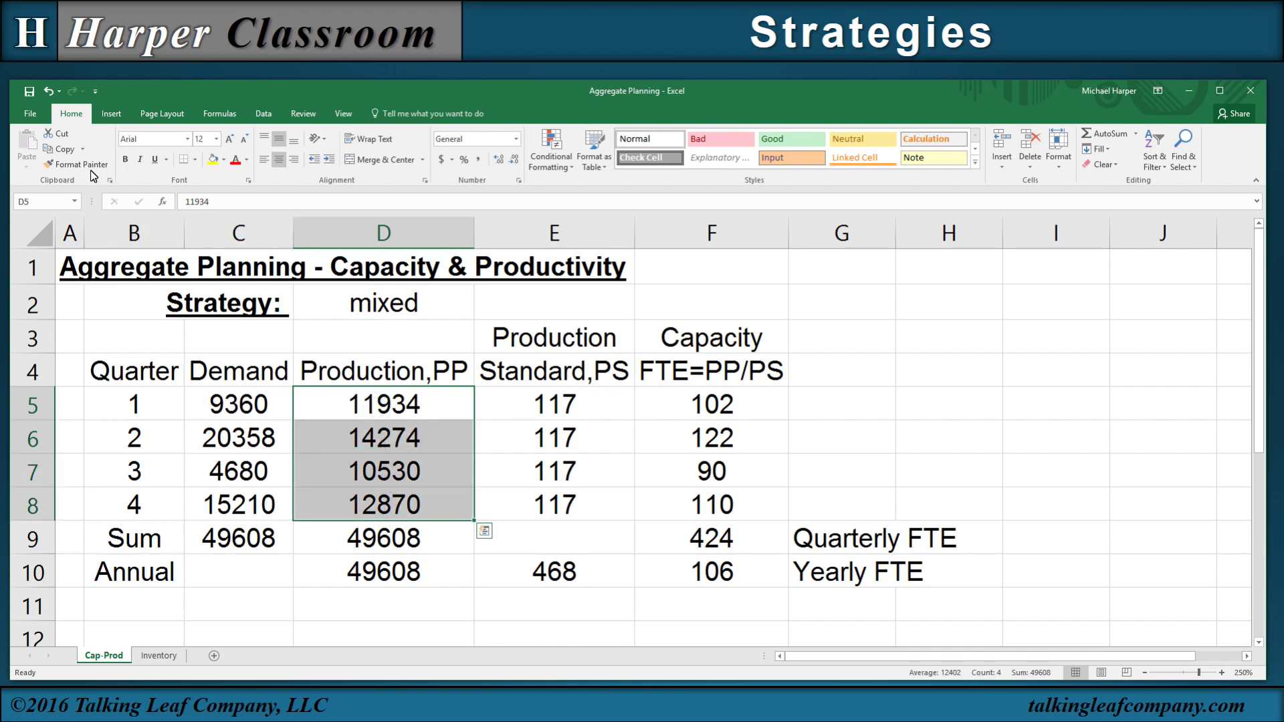
click(65, 151)
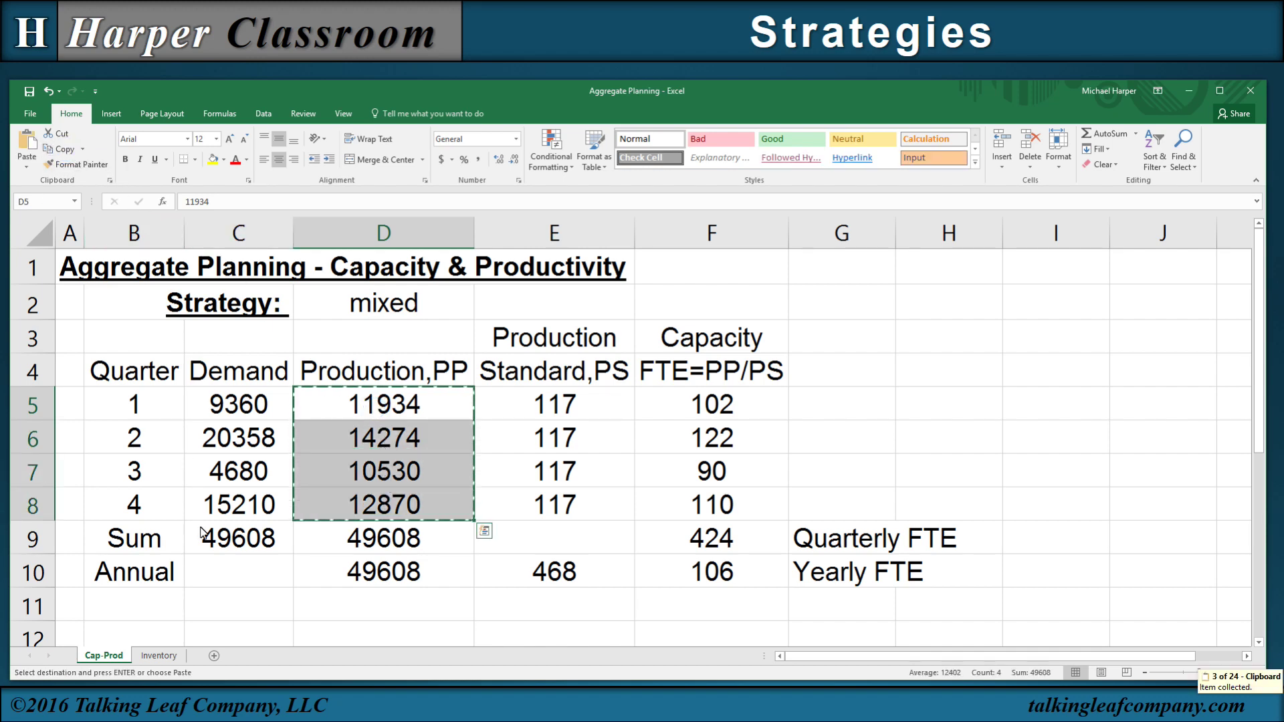
click(161, 656)
drag(421, 394, 421, 488)
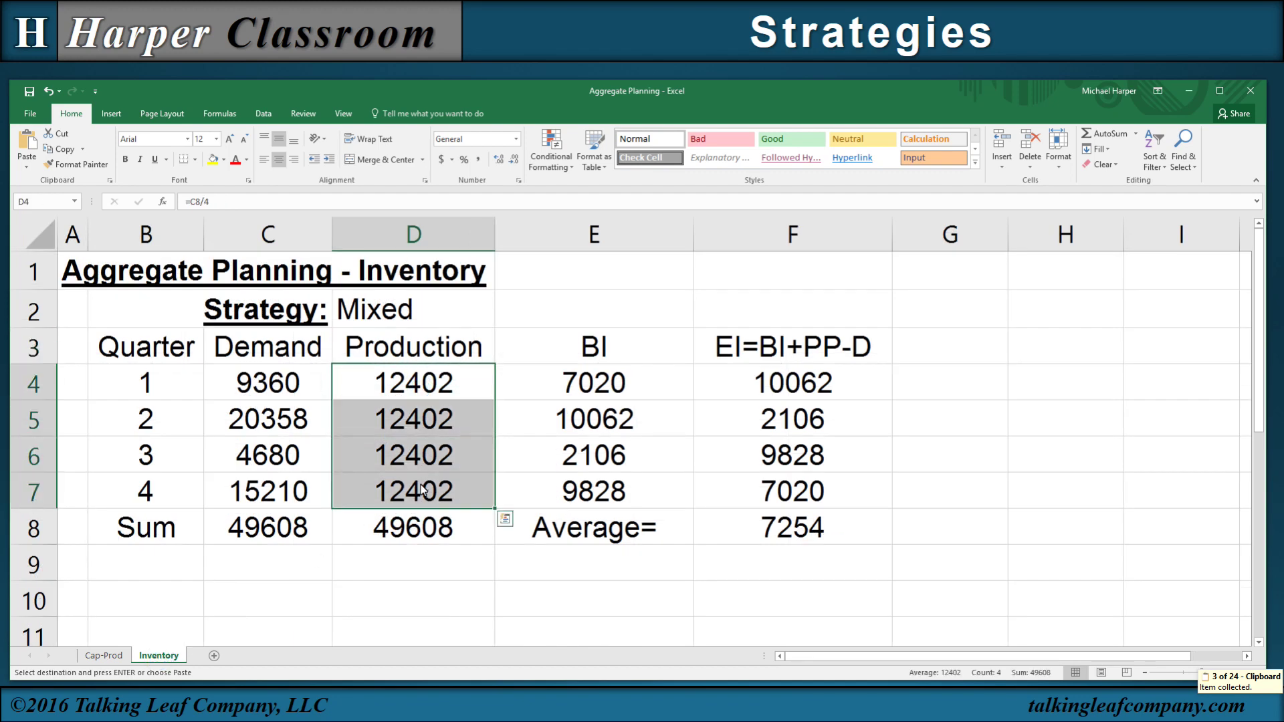
click(26, 147)
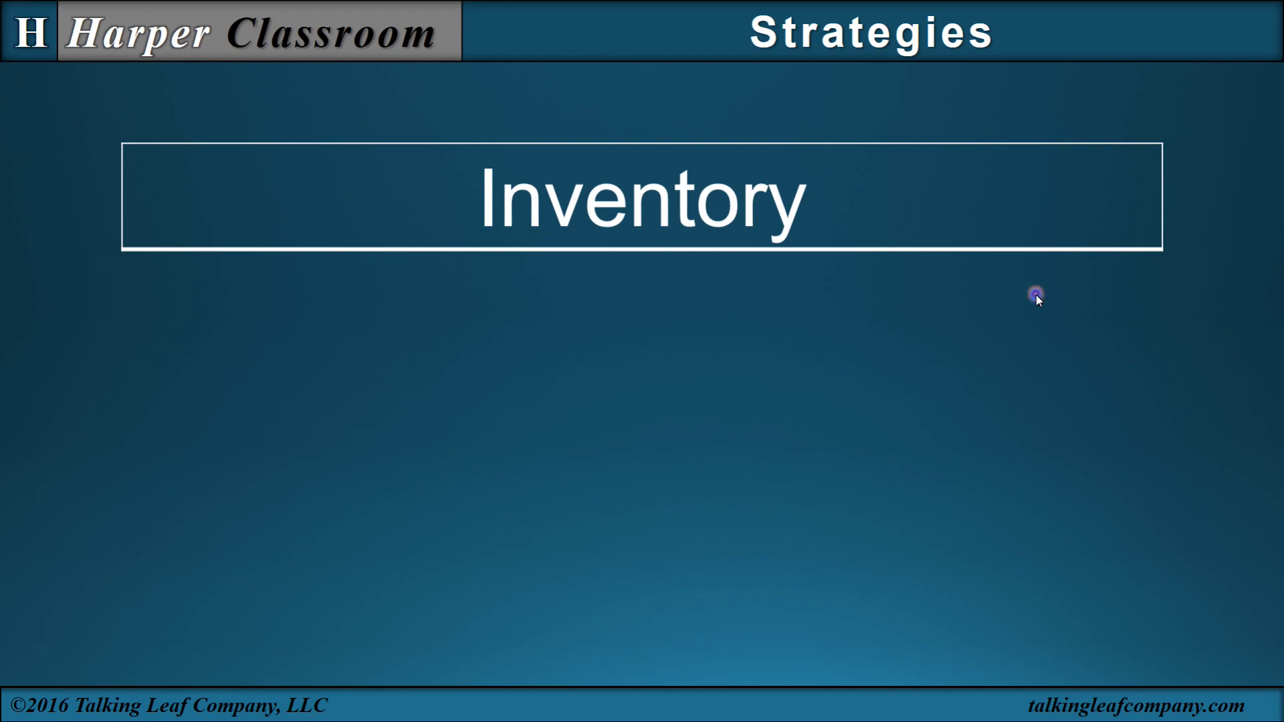
click(1036, 295)
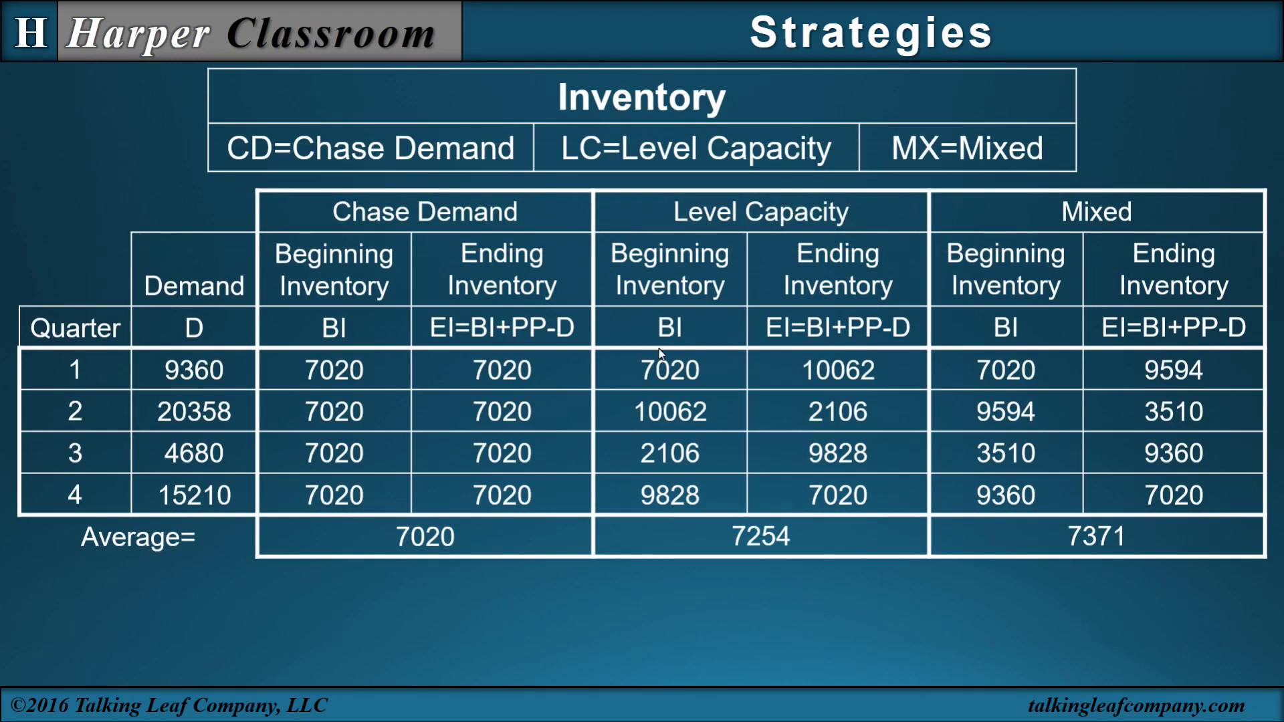